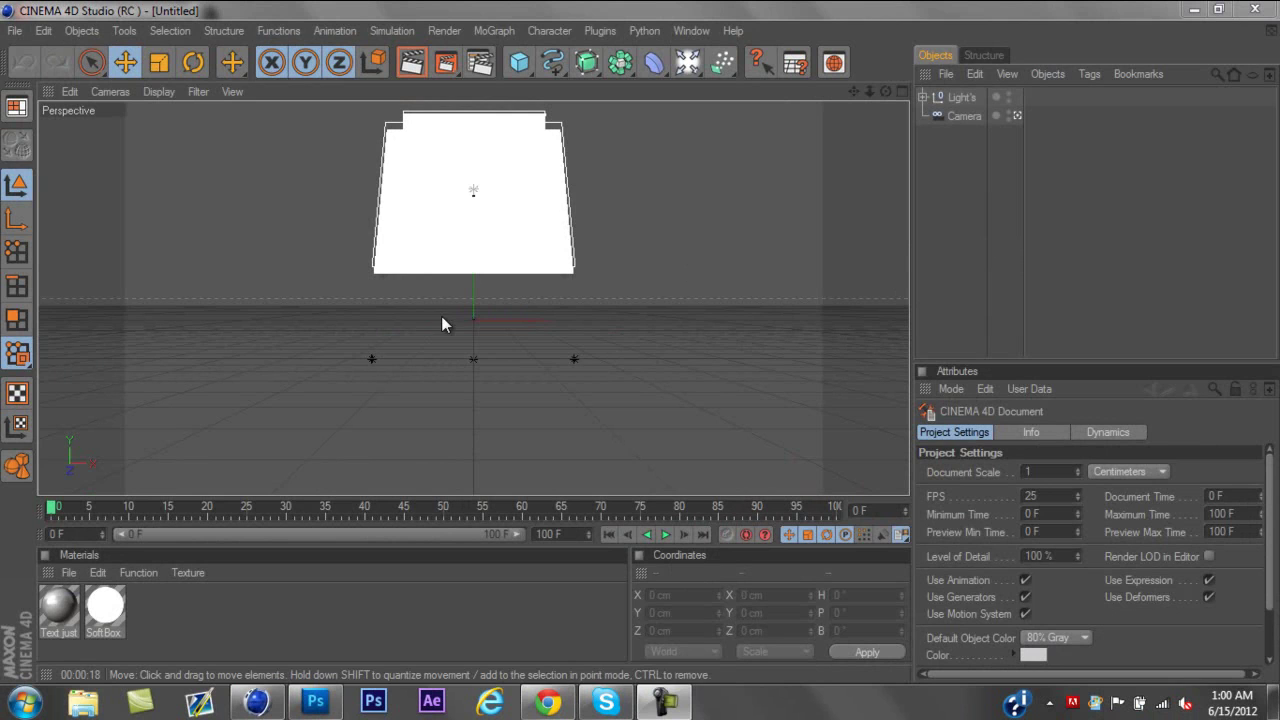
- Add a MoText object from the MoGraph menu, creating 3D 'Text' at depth 20, height 200 cm
left_click(981, 9)
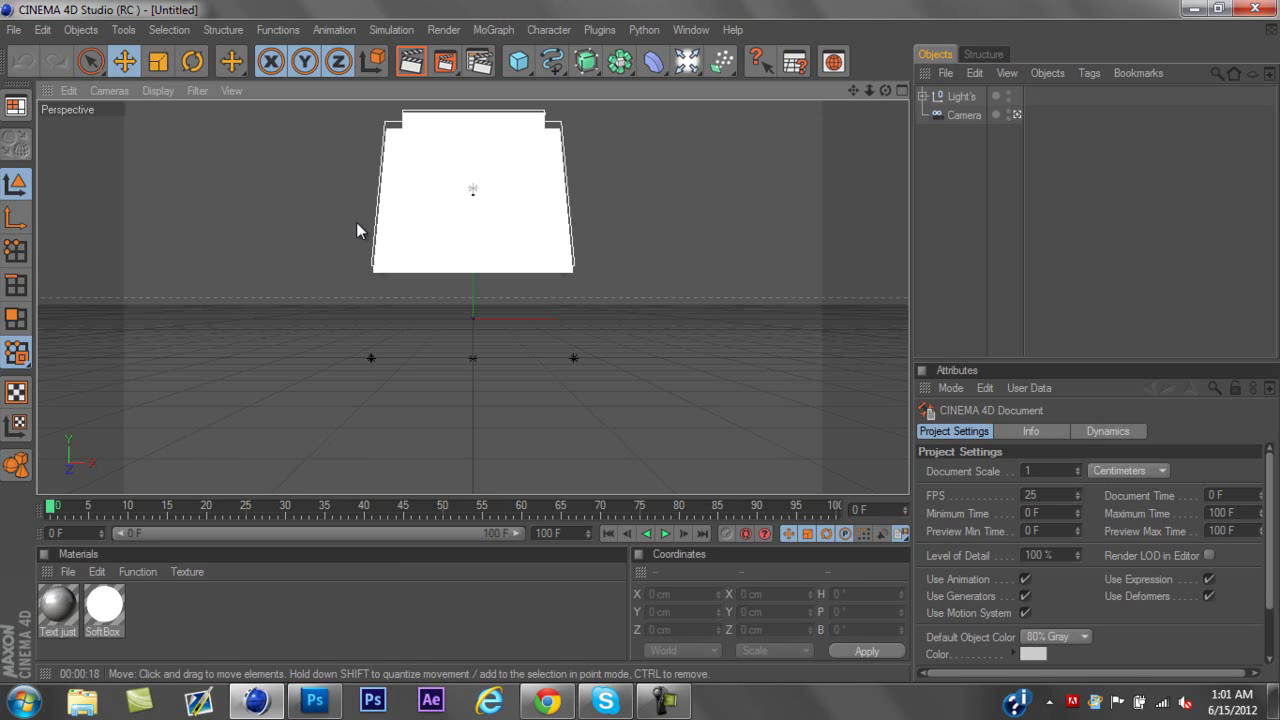
left_click(500, 31)
left_click(537, 233)
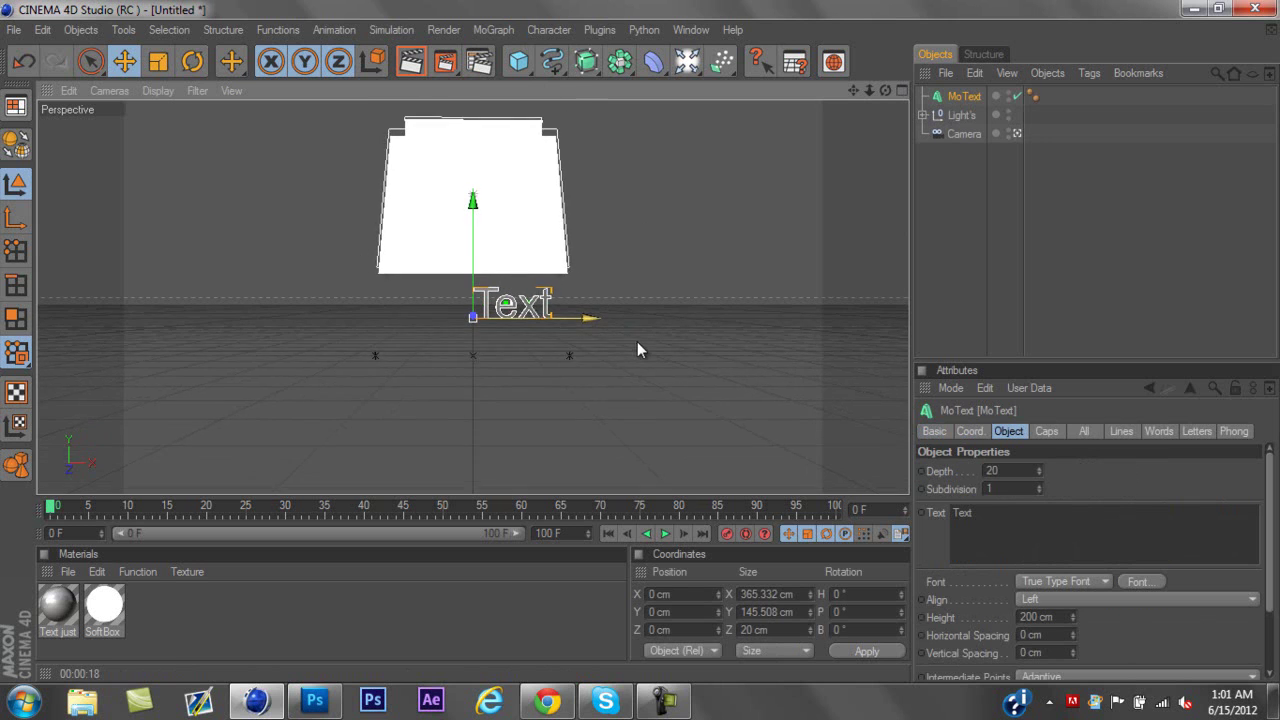
scroll(645, 340, "up", 4)
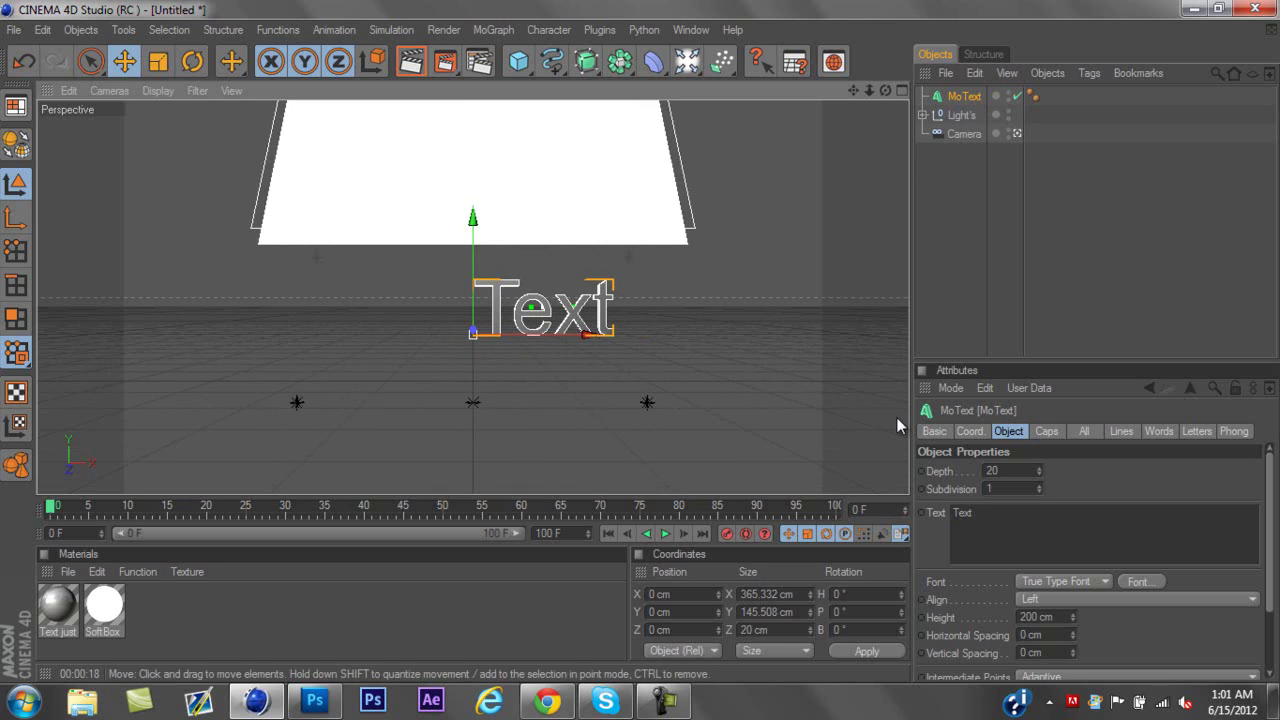
- Lower the MoText to a Y position of -300 cm
left_click(969, 431)
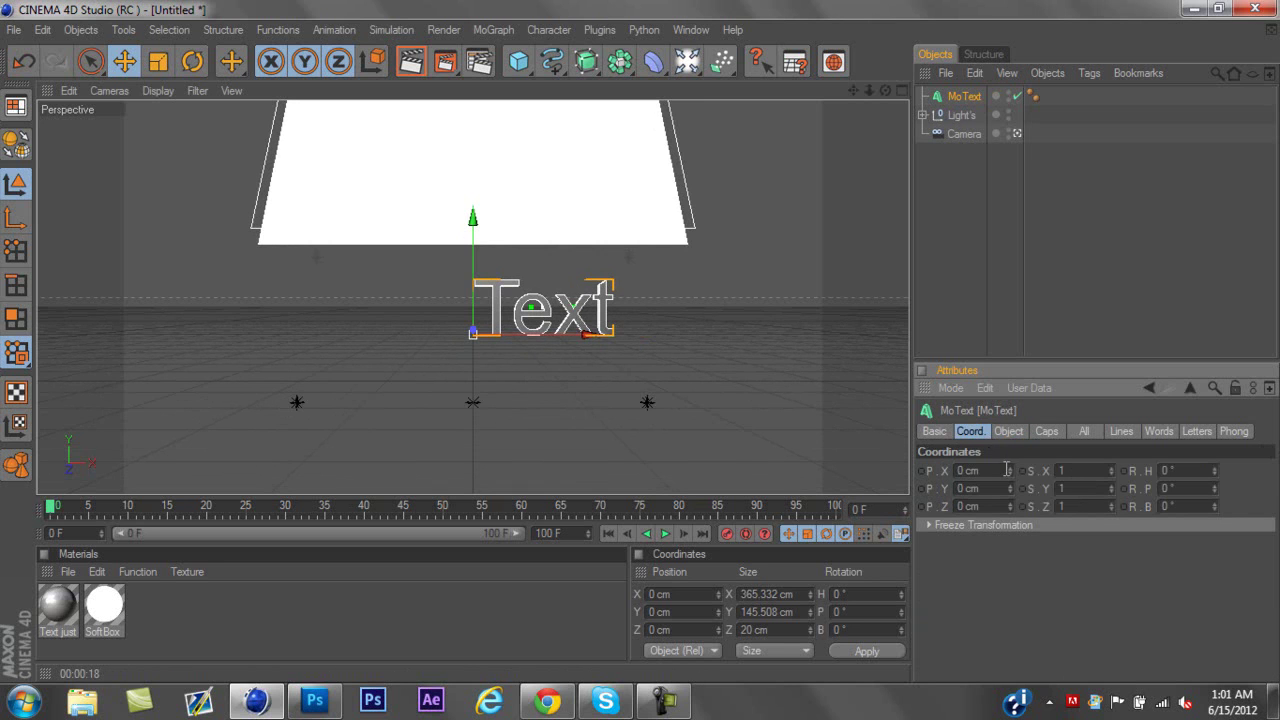
left_click(1011, 492)
left_click(1011, 492)
left_click(1012, 495)
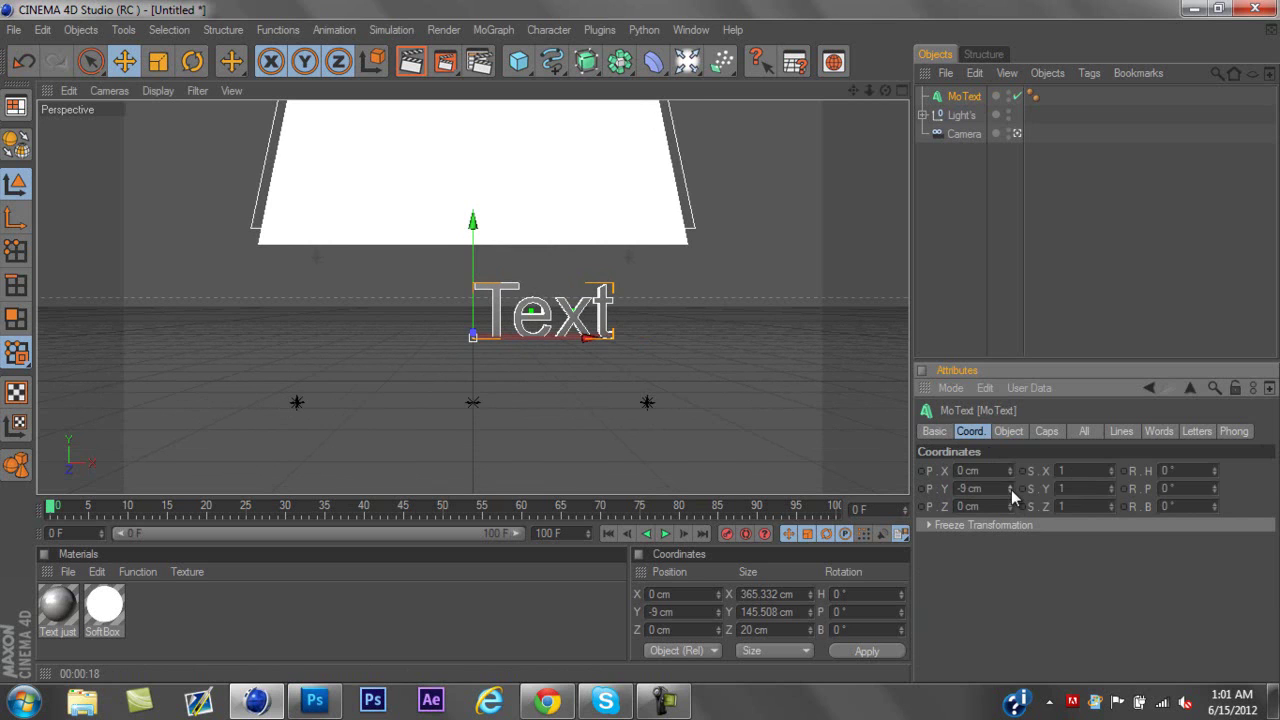
left_click(1003, 488)
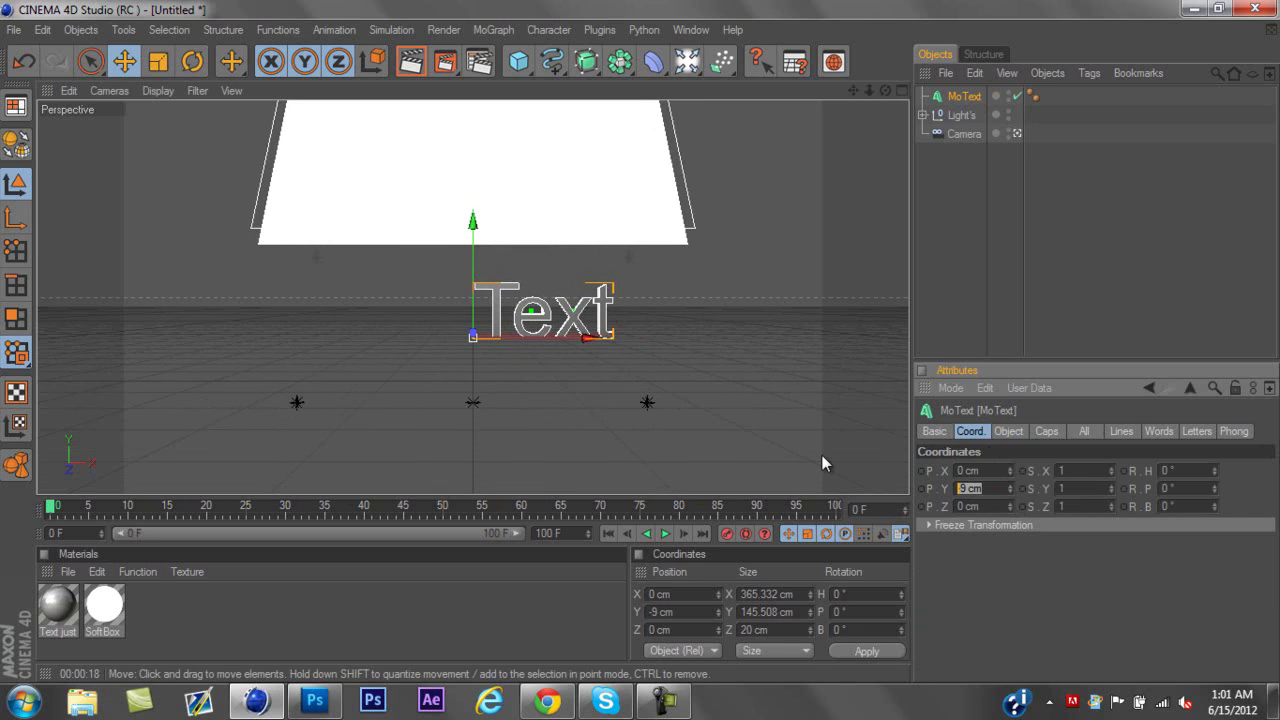
type("-300")
key("Return")
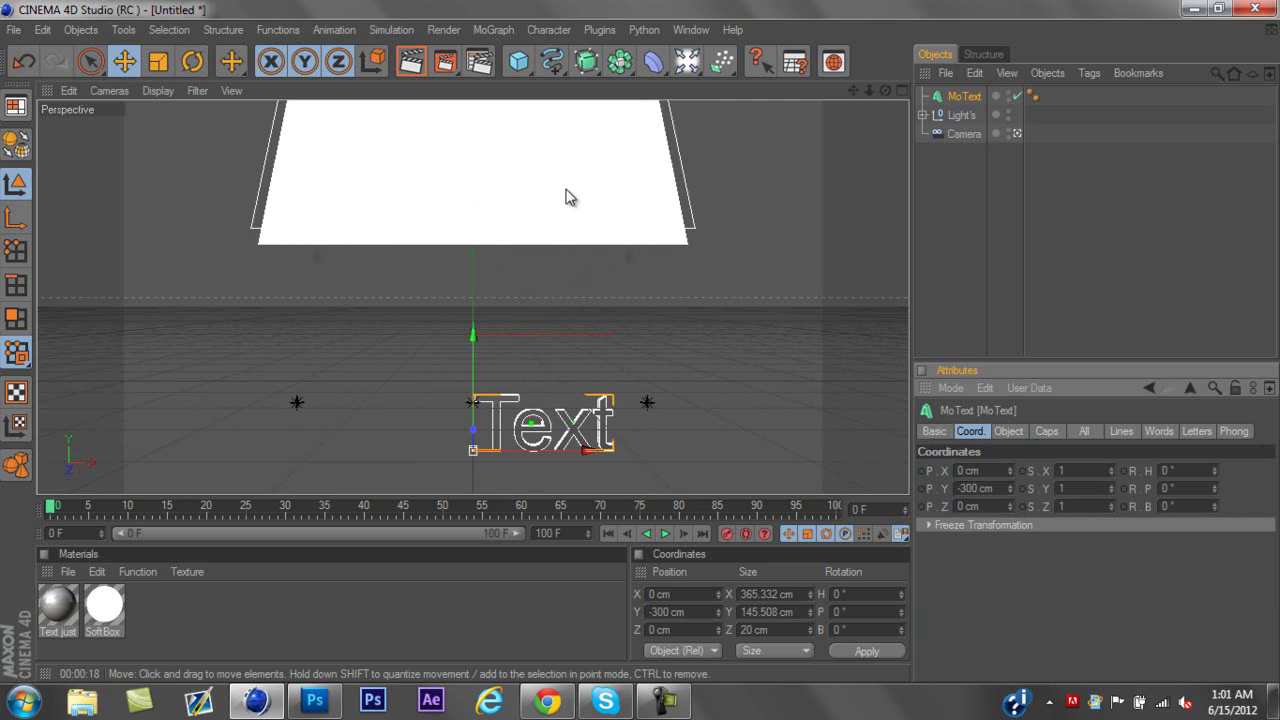
- Set the MoText's X position to -200 cm and frame the text in the viewport
left_click(1003, 472)
type("-200")
key("Return")
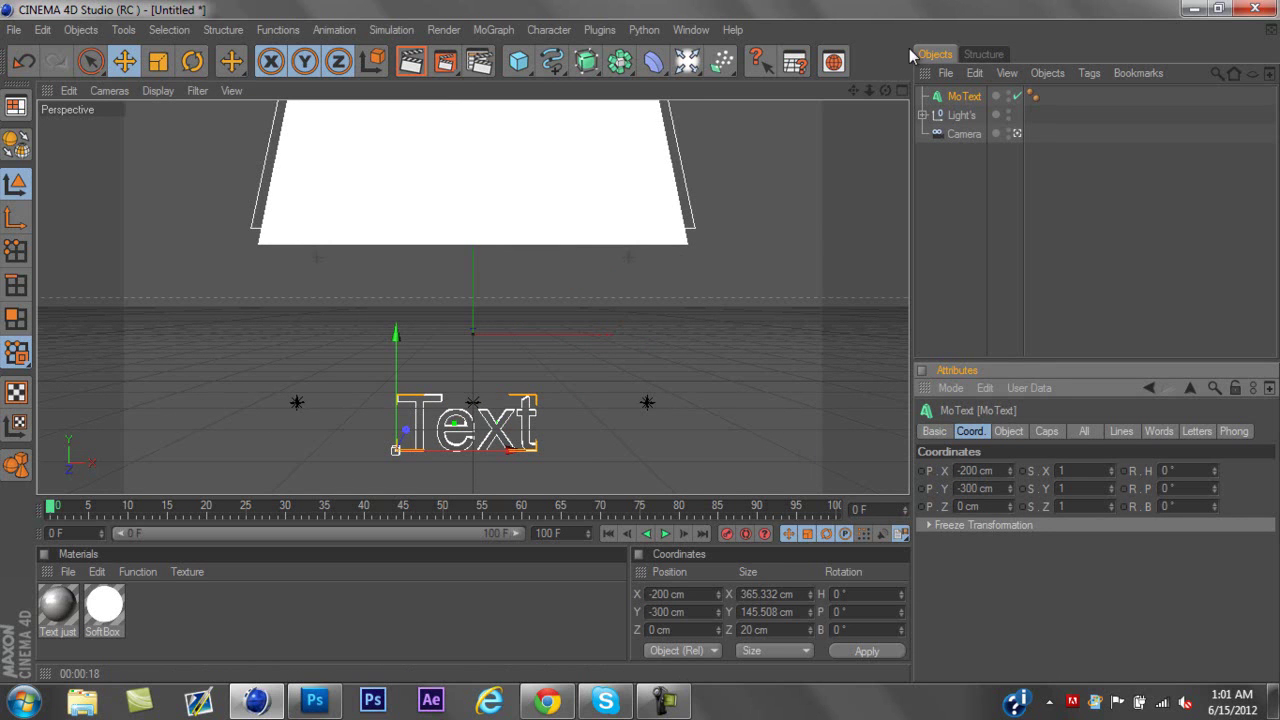
left_click_drag(853, 90, 640, 341)
left_click_drag(867, 88, 639, 341)
left_click_drag(869, 89, 651, 350)
- Replace the MoText's text with 'Tutorial'
left_click(1046, 431)
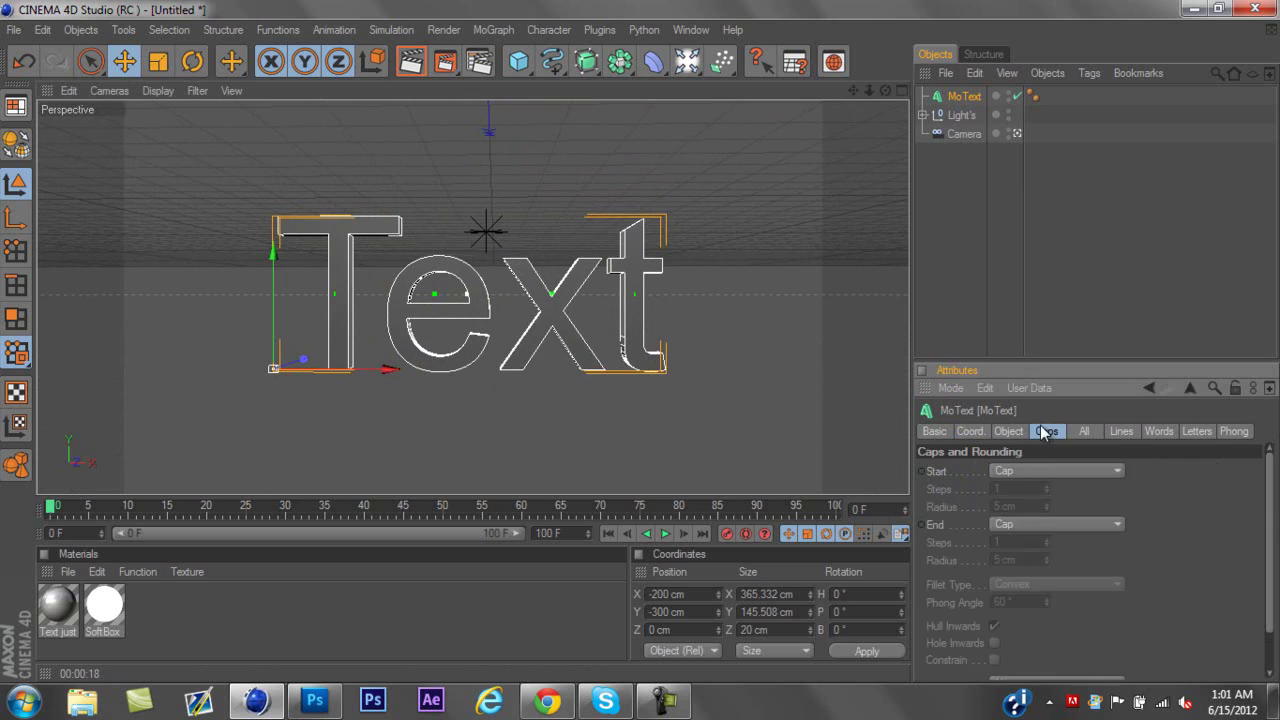
left_click(1008, 431)
left_click(1111, 552)
key("ctrl+a")
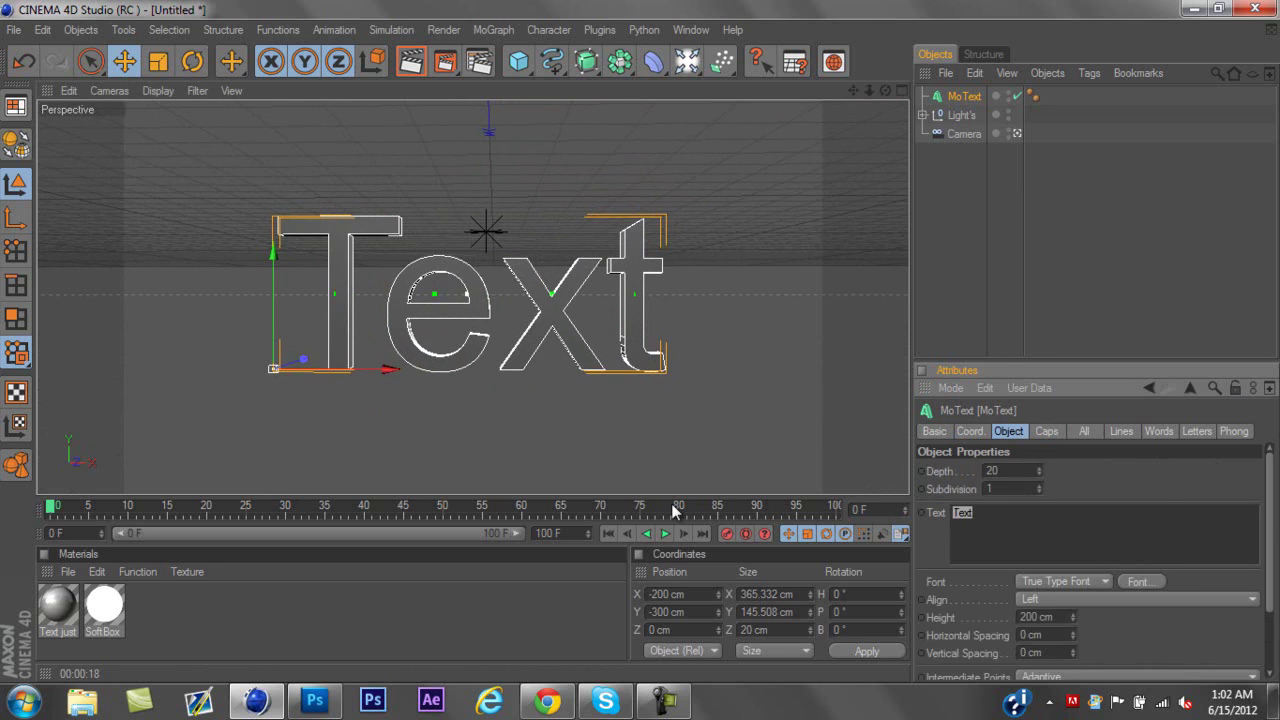
type("Tutorial")
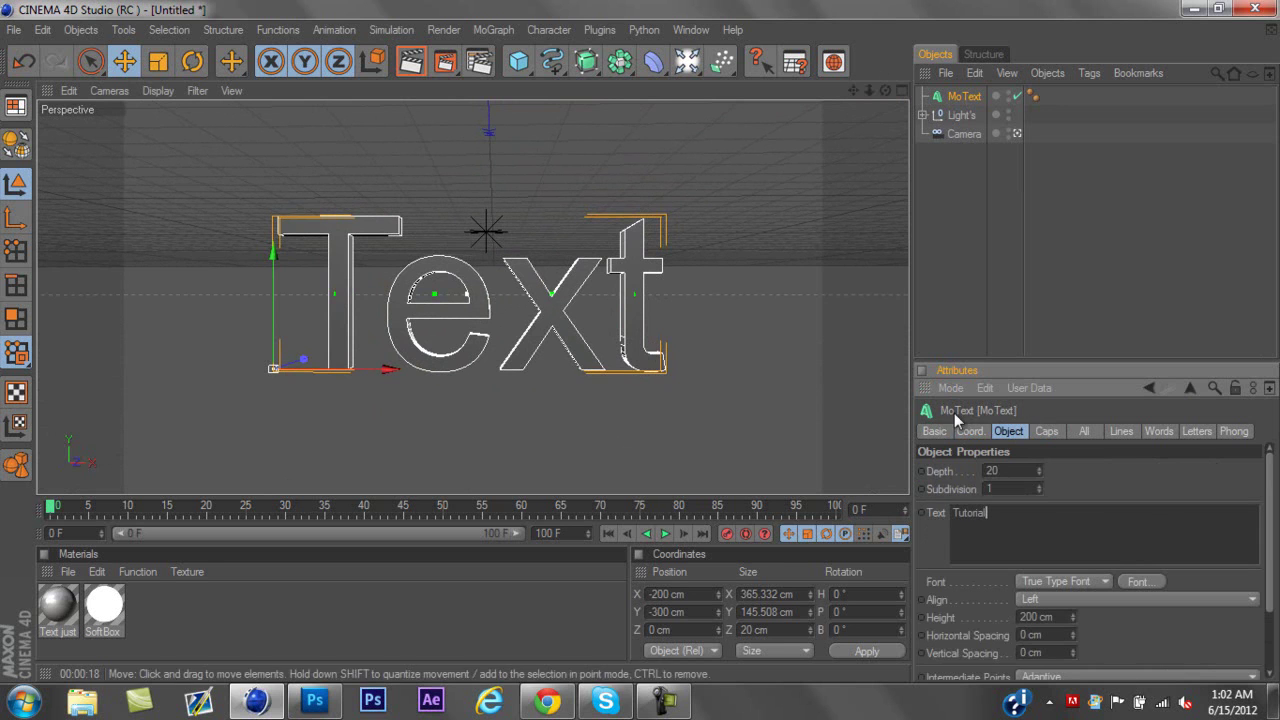
- Change the text's font to Paz in the Black style
left_click(1140, 583)
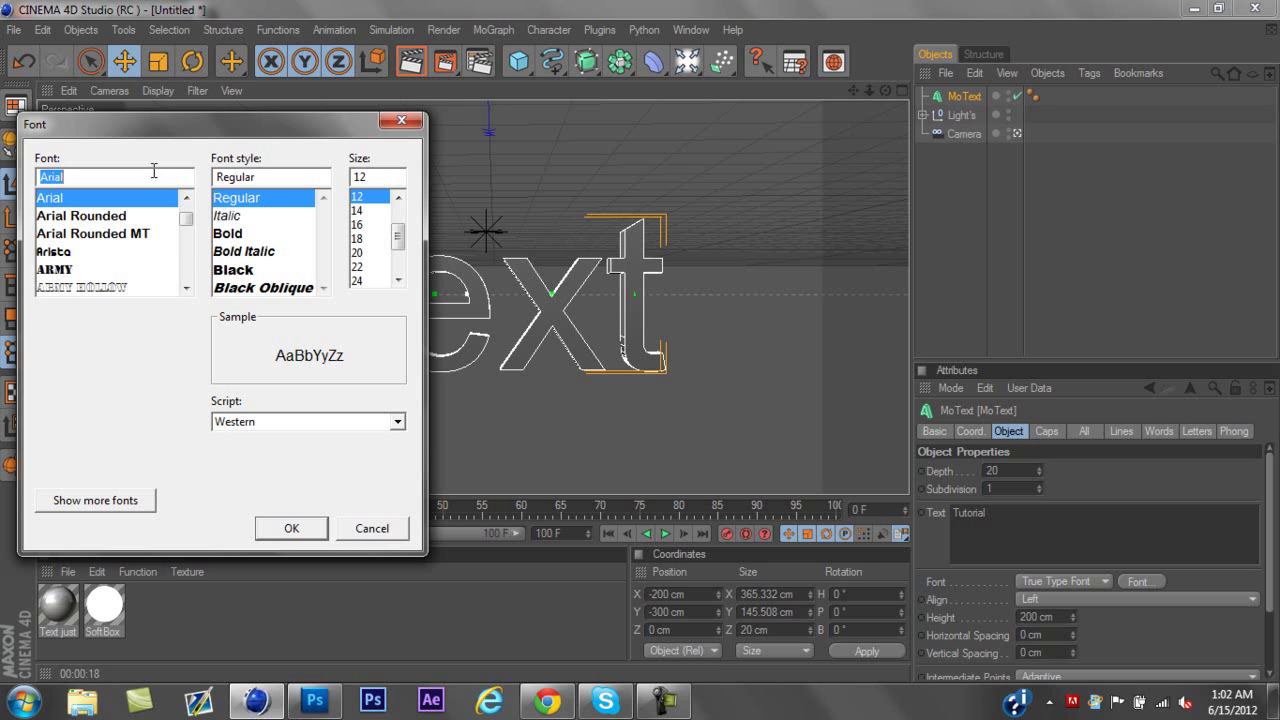
type("Paz")
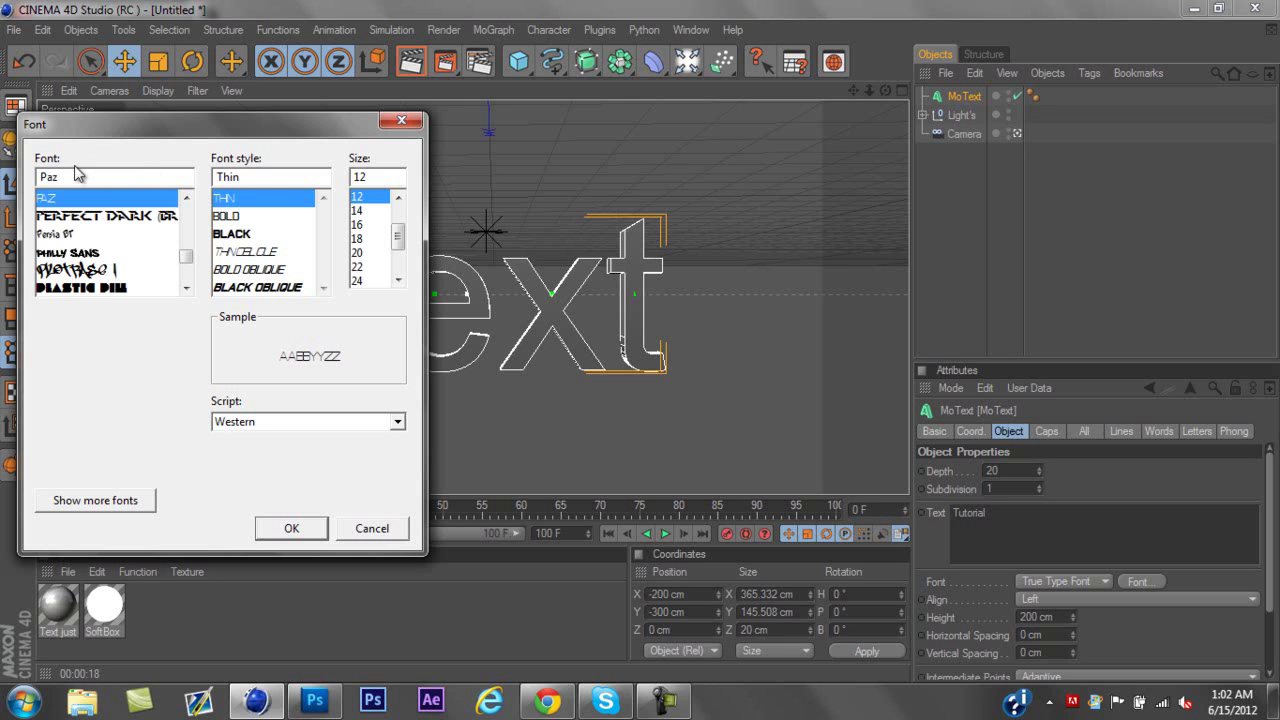
left_click(253, 234)
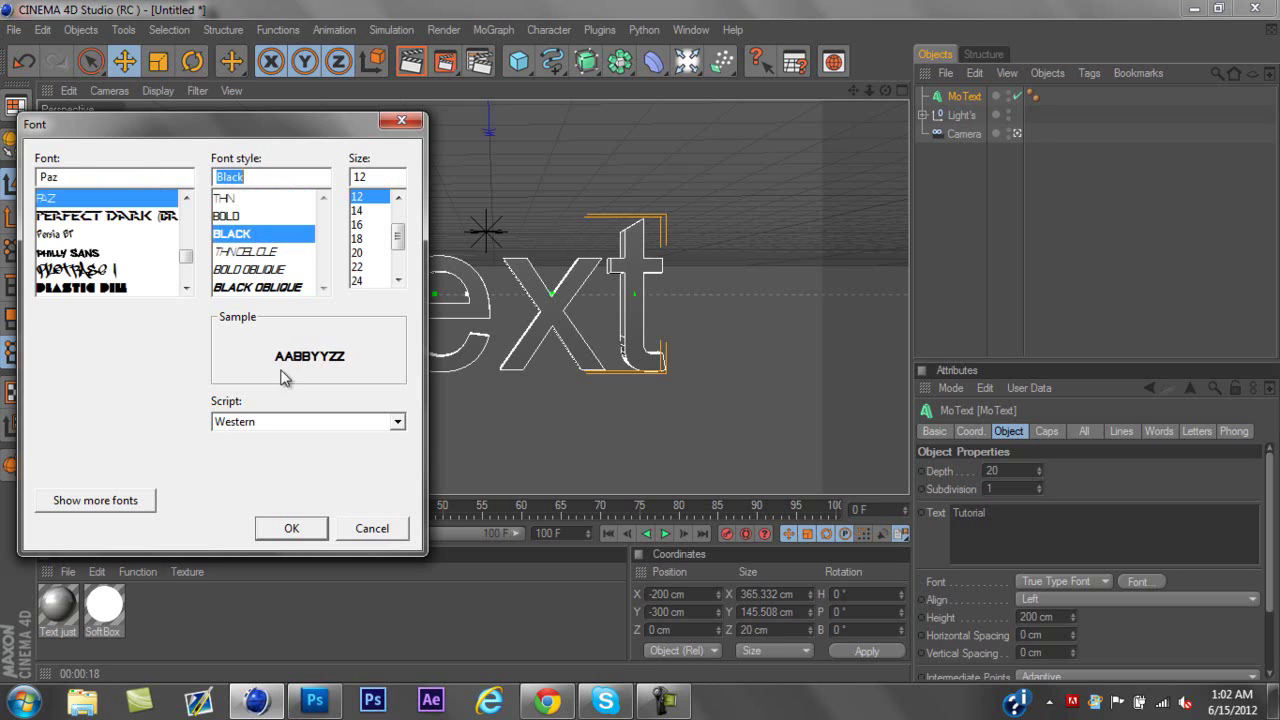
left_click(314, 528)
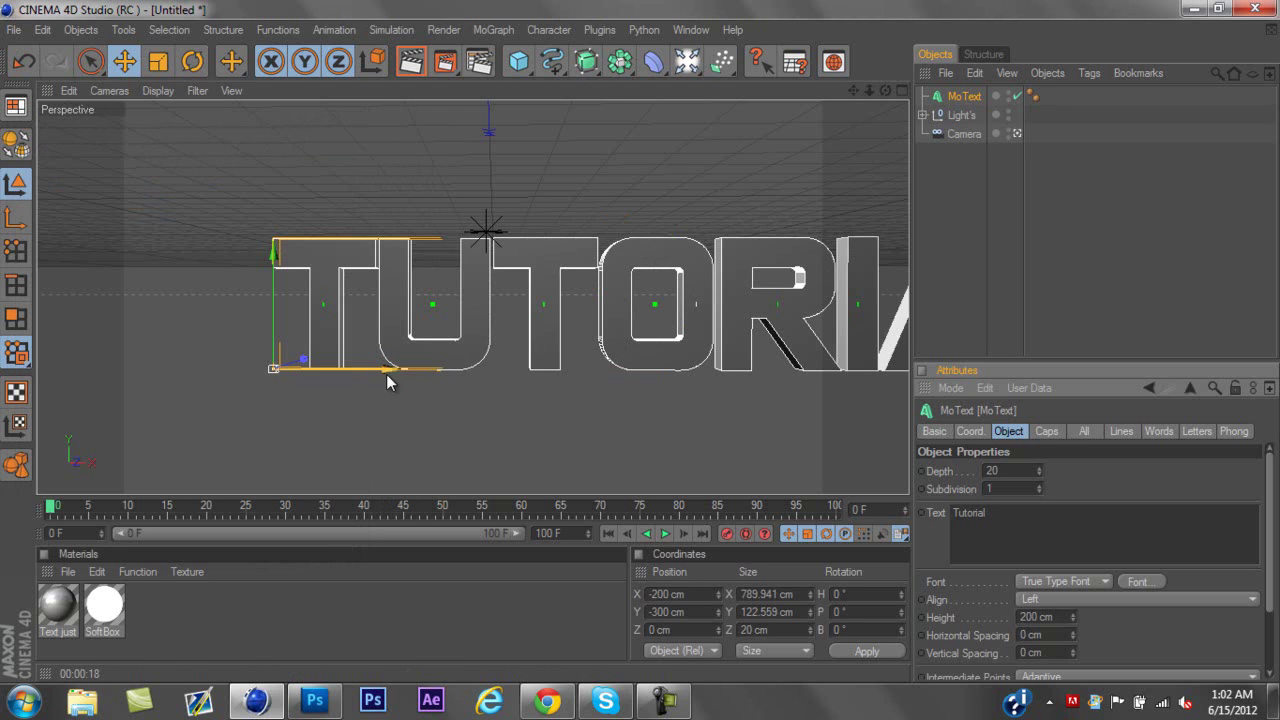
- Move the text left to about X -403 cm and set its extrusion depth to 200
left_click_drag(386, 380, 176, 380)
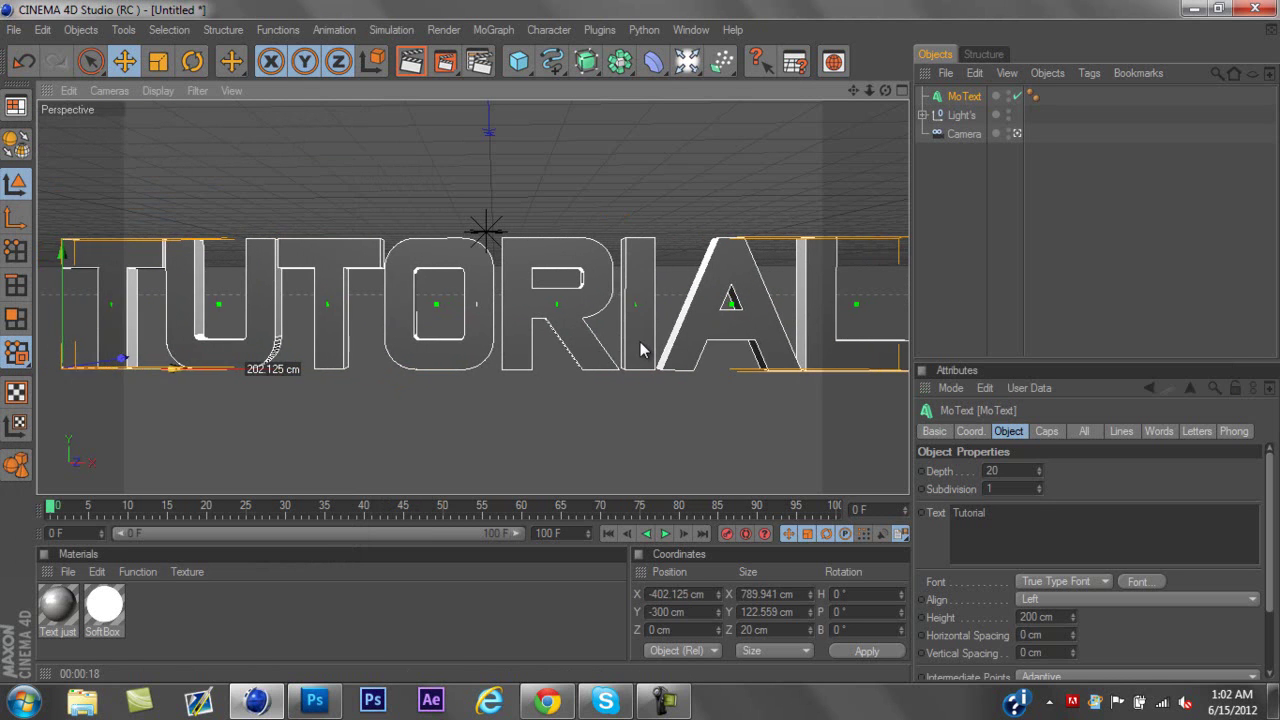
left_click_drag(869, 90, 846, 90)
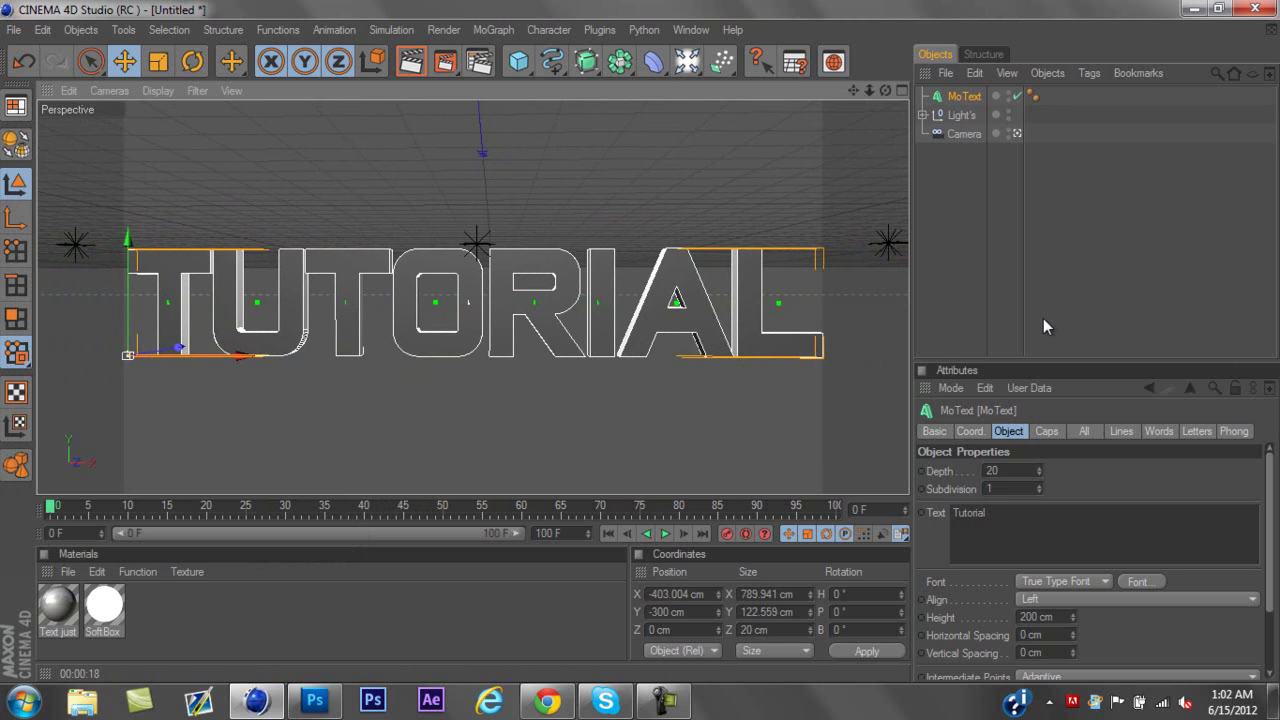
left_click(1005, 470)
type("200")
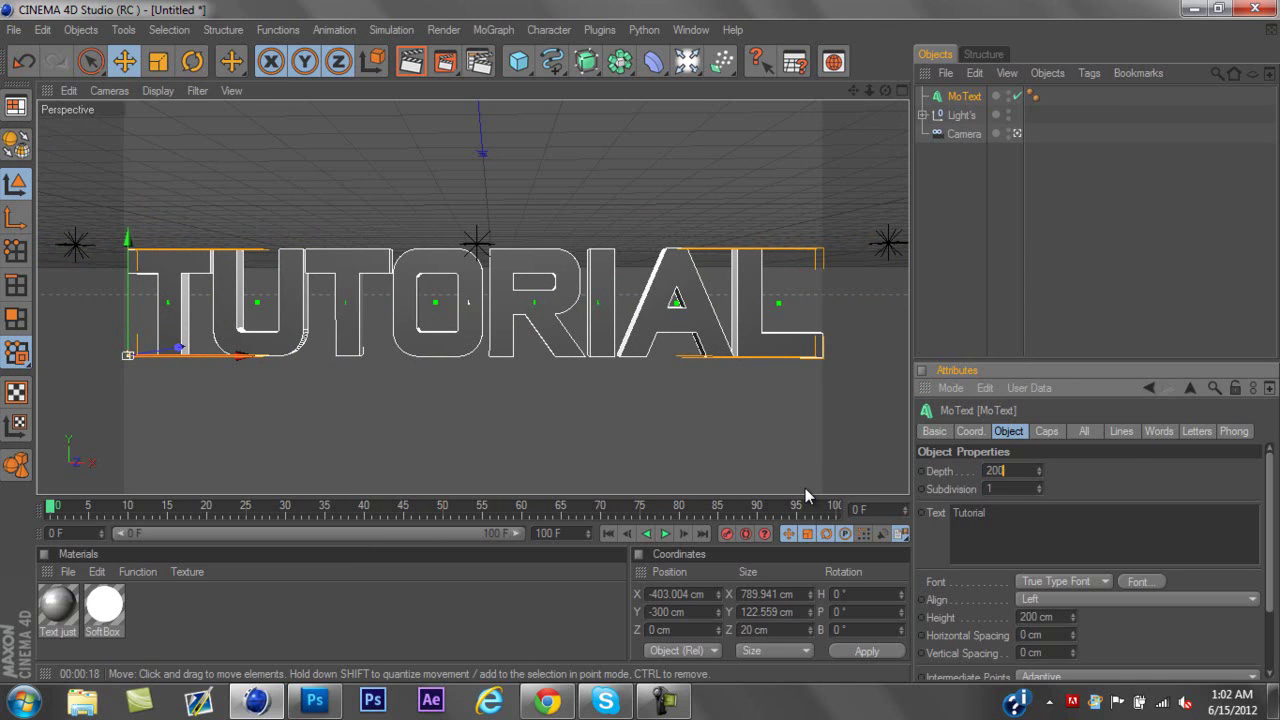
key("Return")
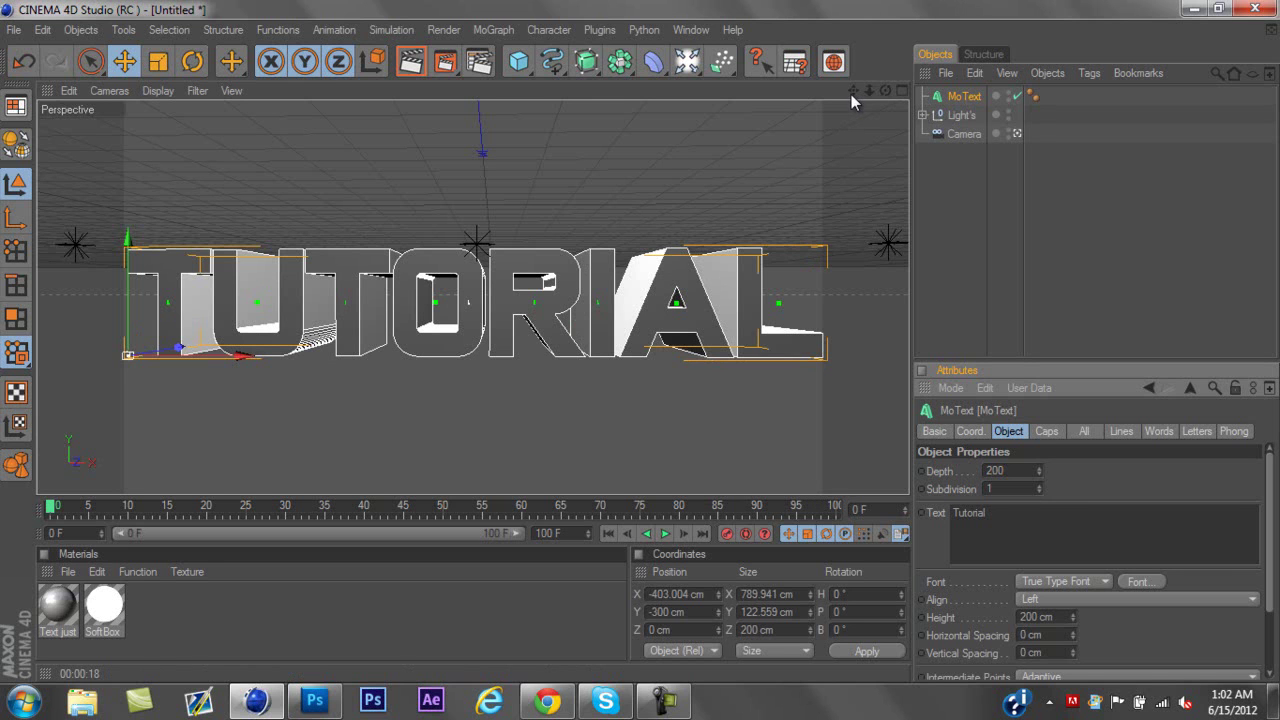
- Try an extrusion depth of 300, inspect it, then return the depth to 200
left_click(929, 466)
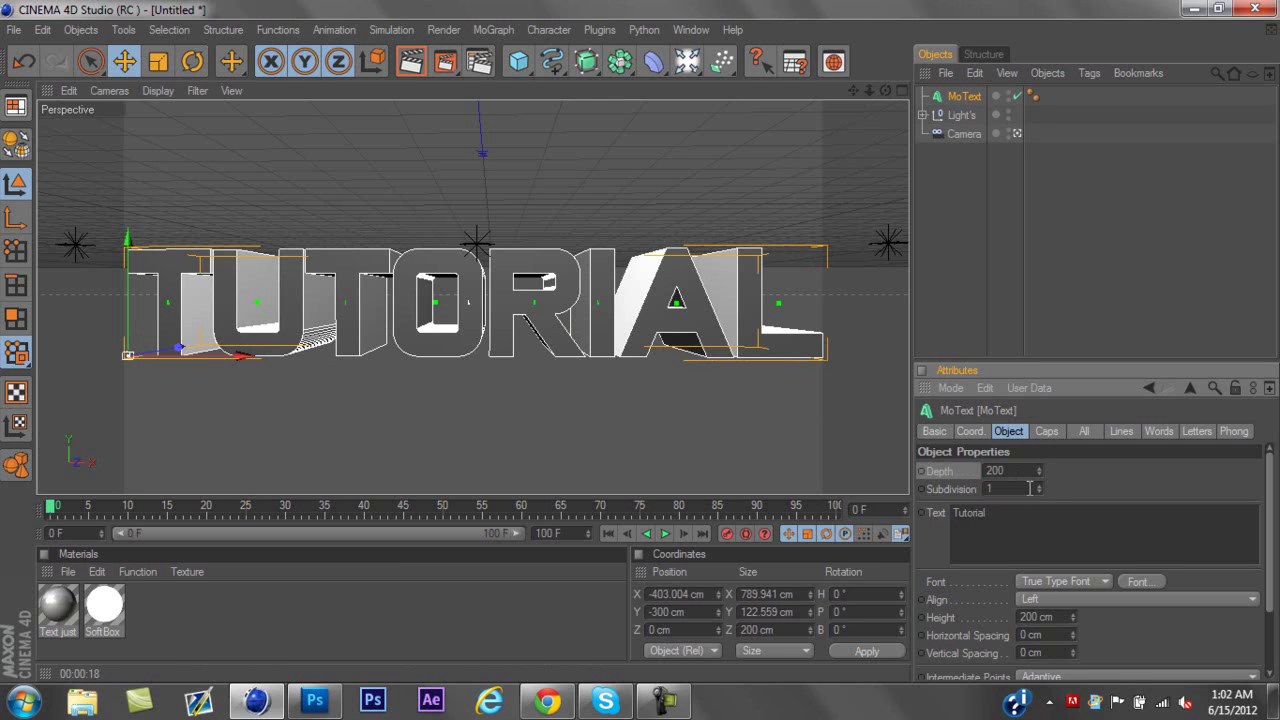
type("300")
key("Return")
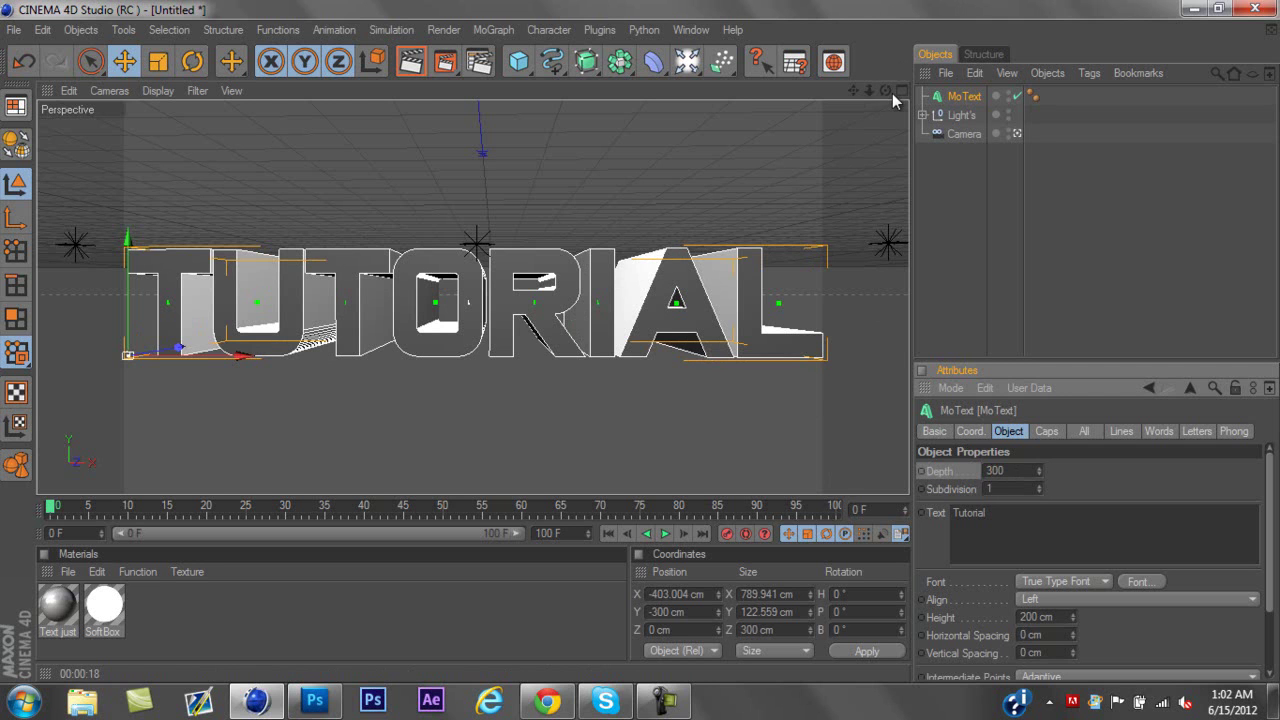
left_click_drag(885, 91, 643, 350)
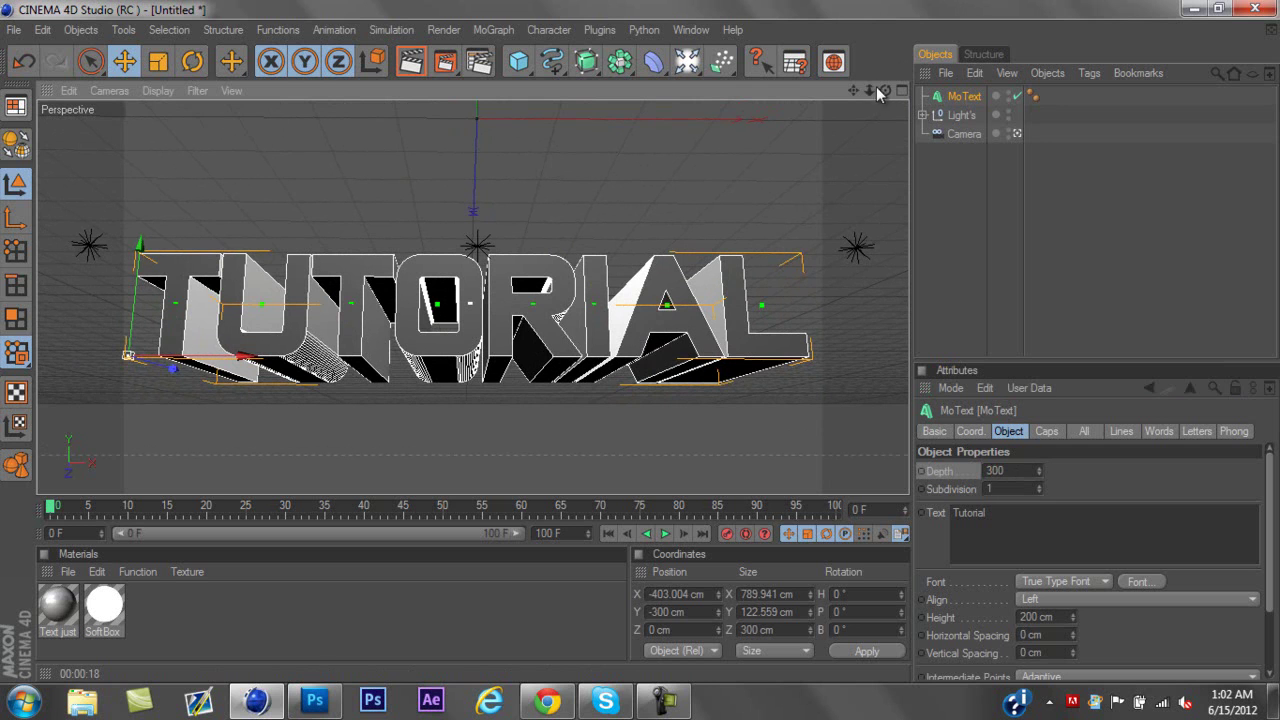
left_click_drag(885, 91, 643, 348)
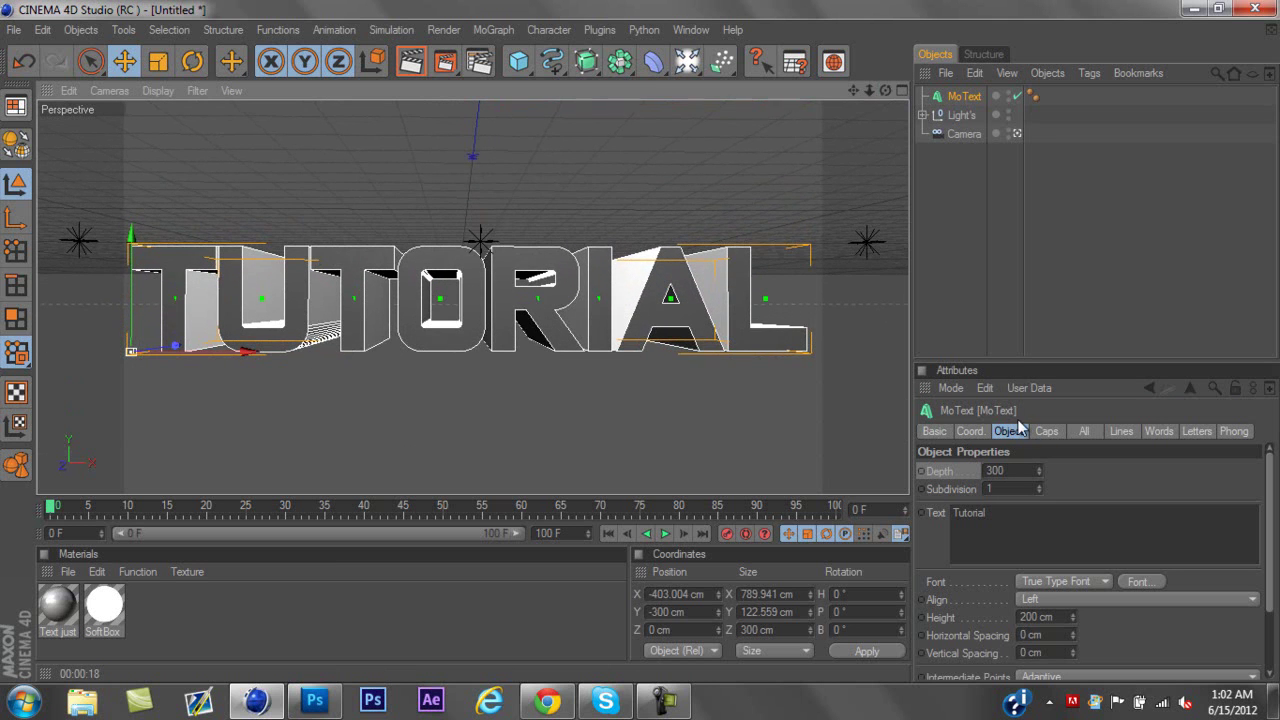
type("200")
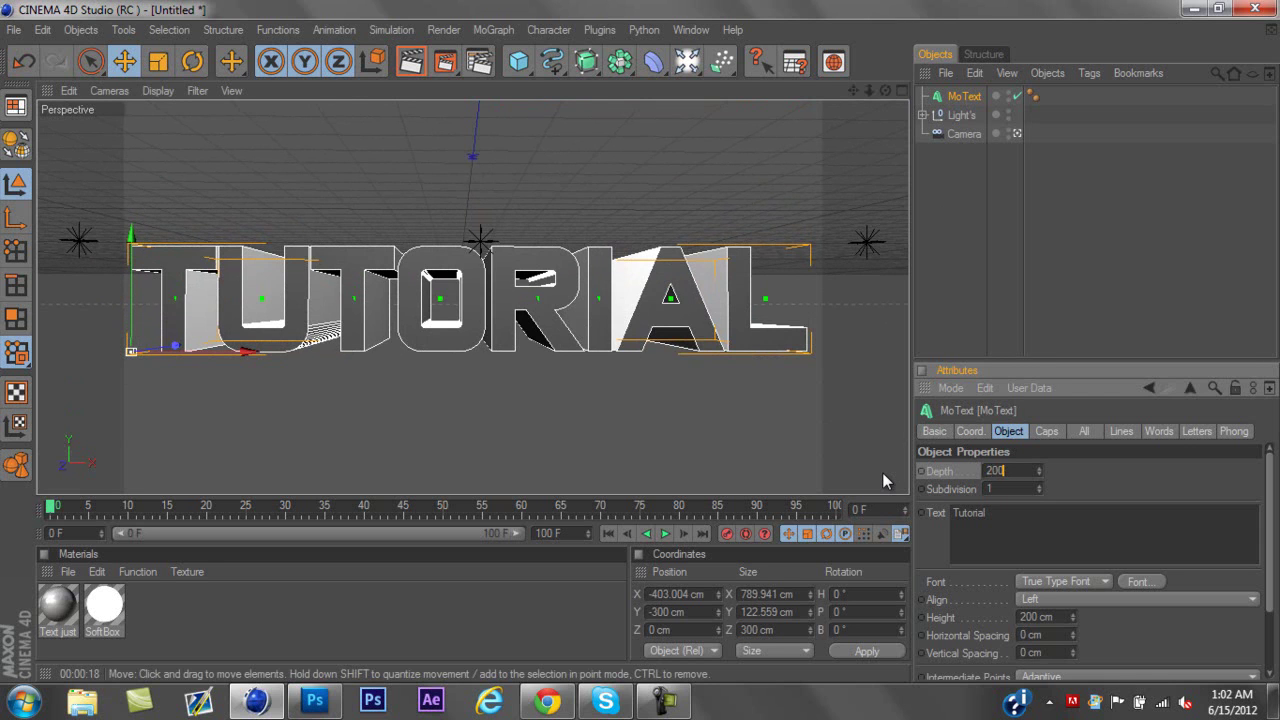
key("Return")
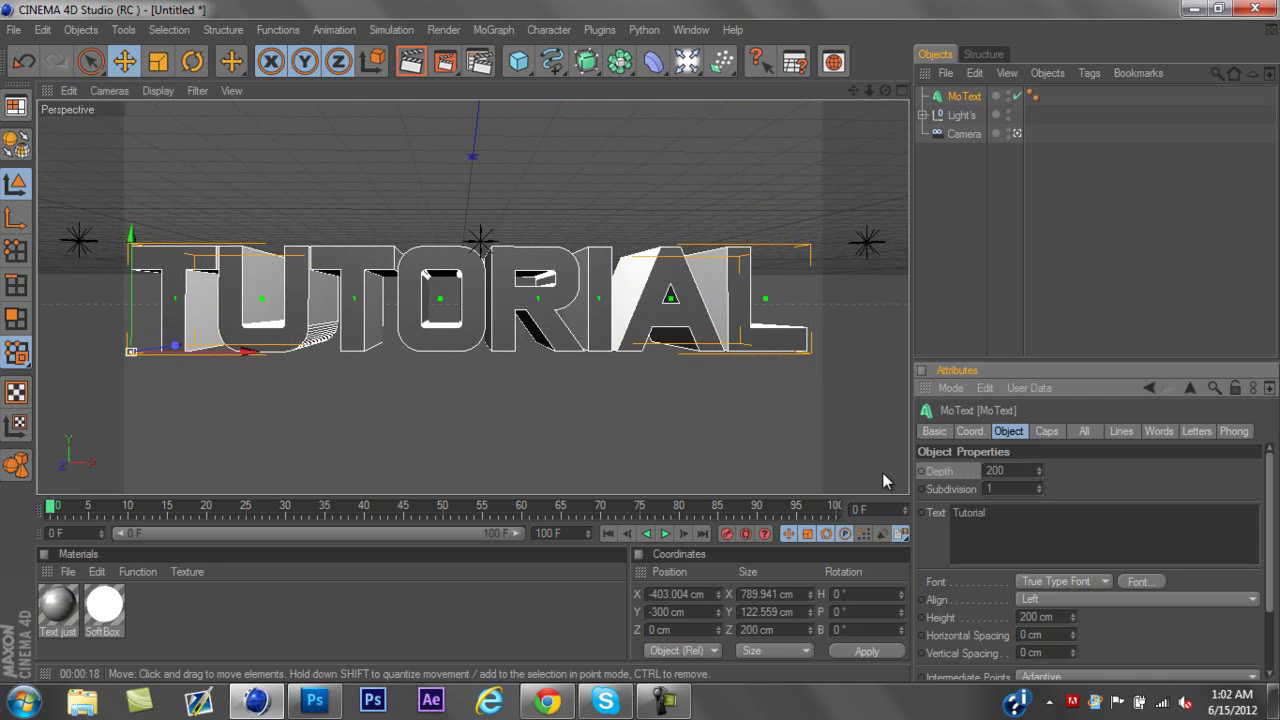
- Give the start cap a Fillet Cap with 2 steps and a 2 cm radius
left_click(1048, 432)
left_click(1048, 475)
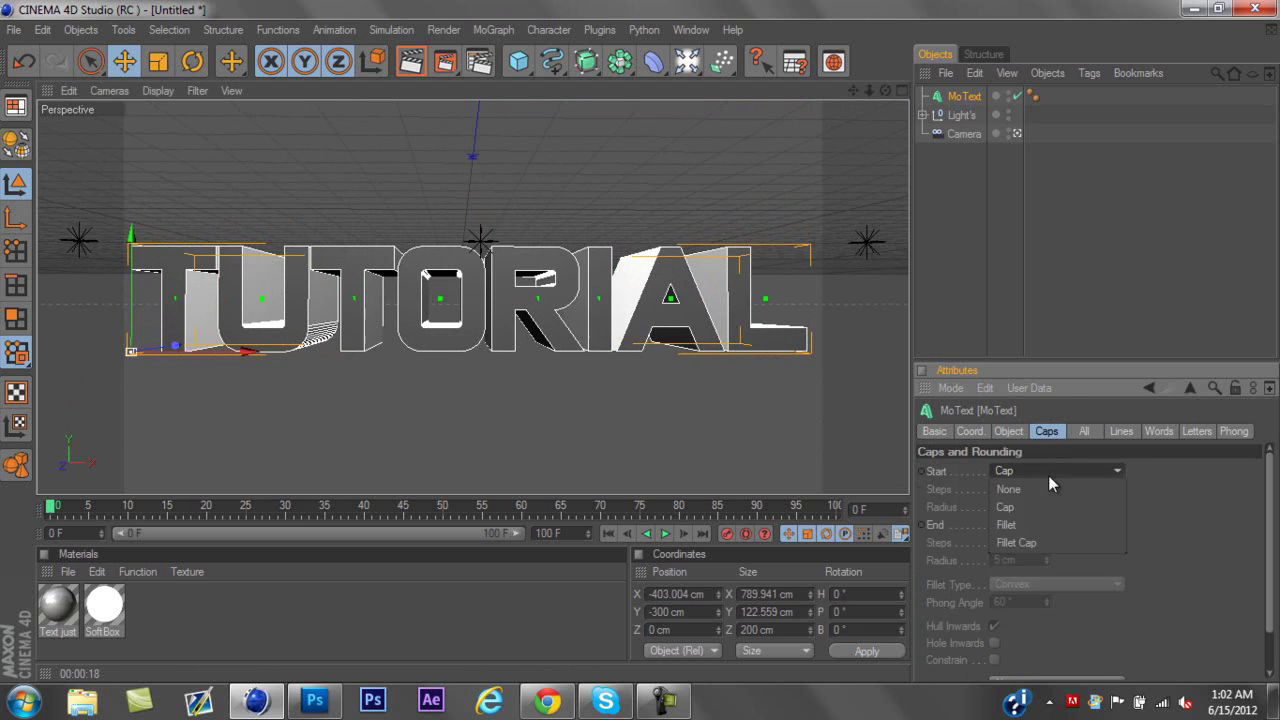
left_click(1043, 542)
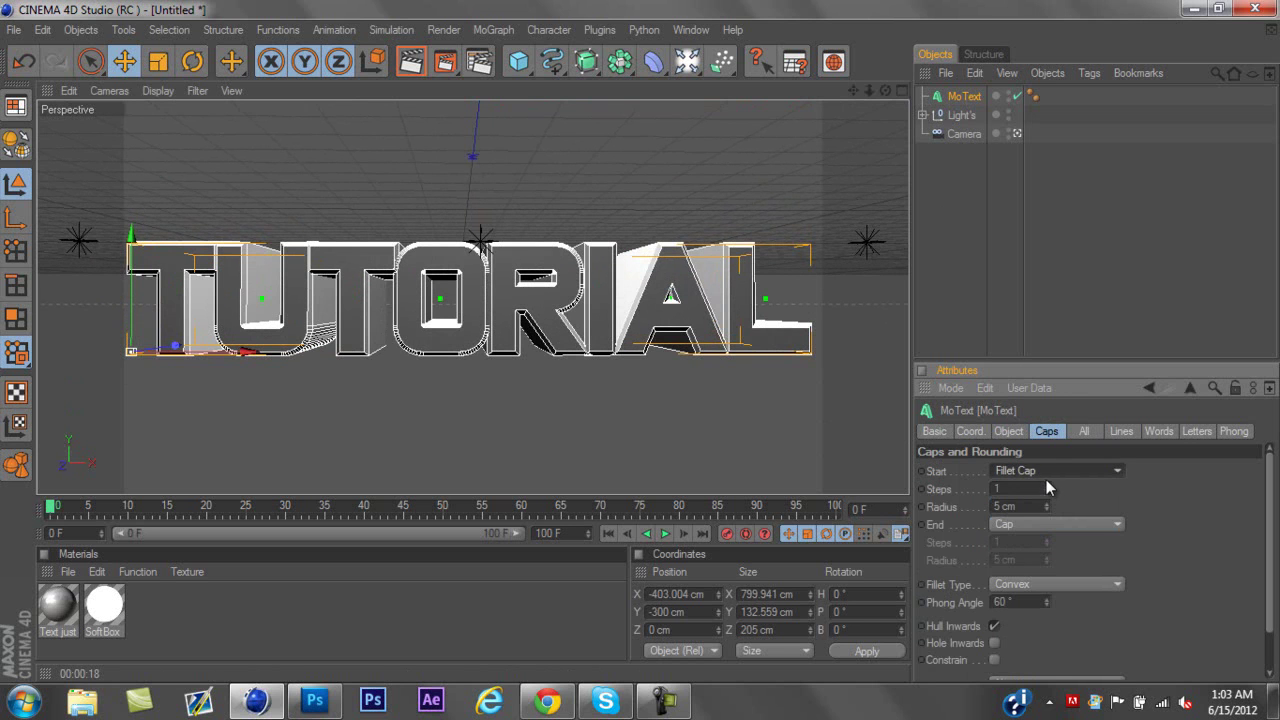
left_click(1046, 486)
left_click(1046, 509)
left_click(1046, 509)
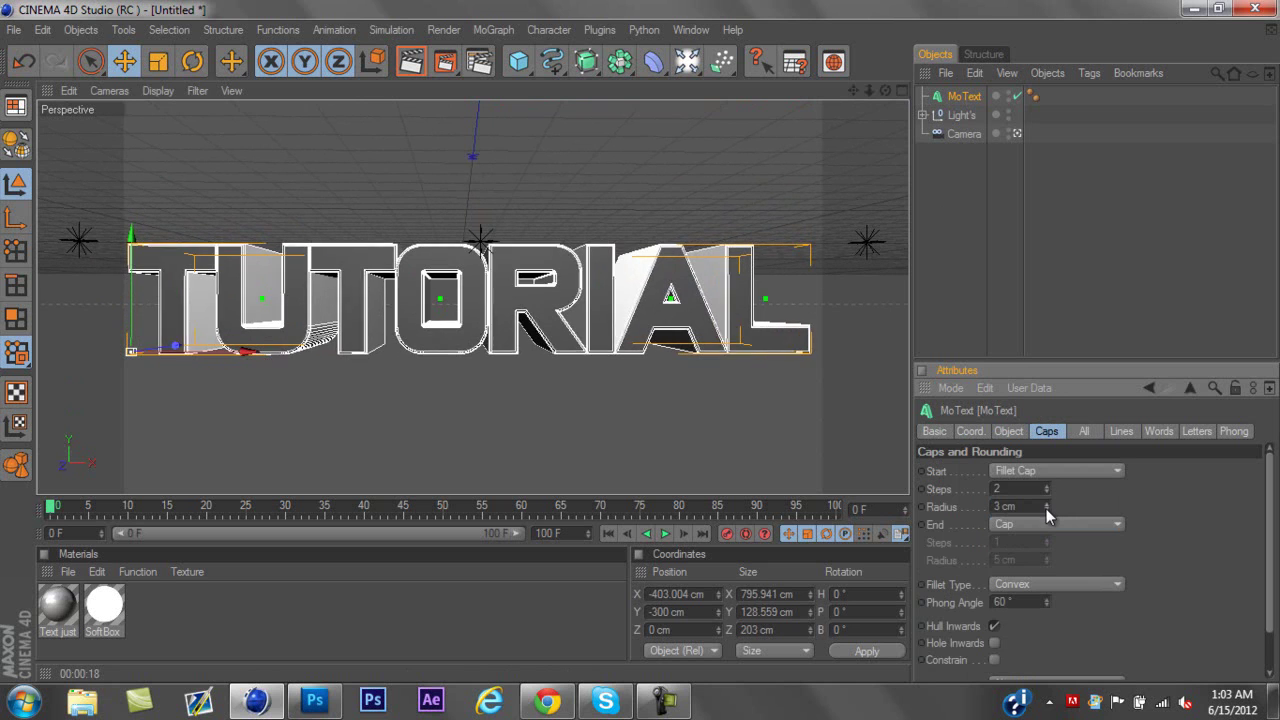
left_click(1046, 510)
- Give the end cap a Fillet Cap with 2 steps and a 2 cm radius
left_click(1046, 524)
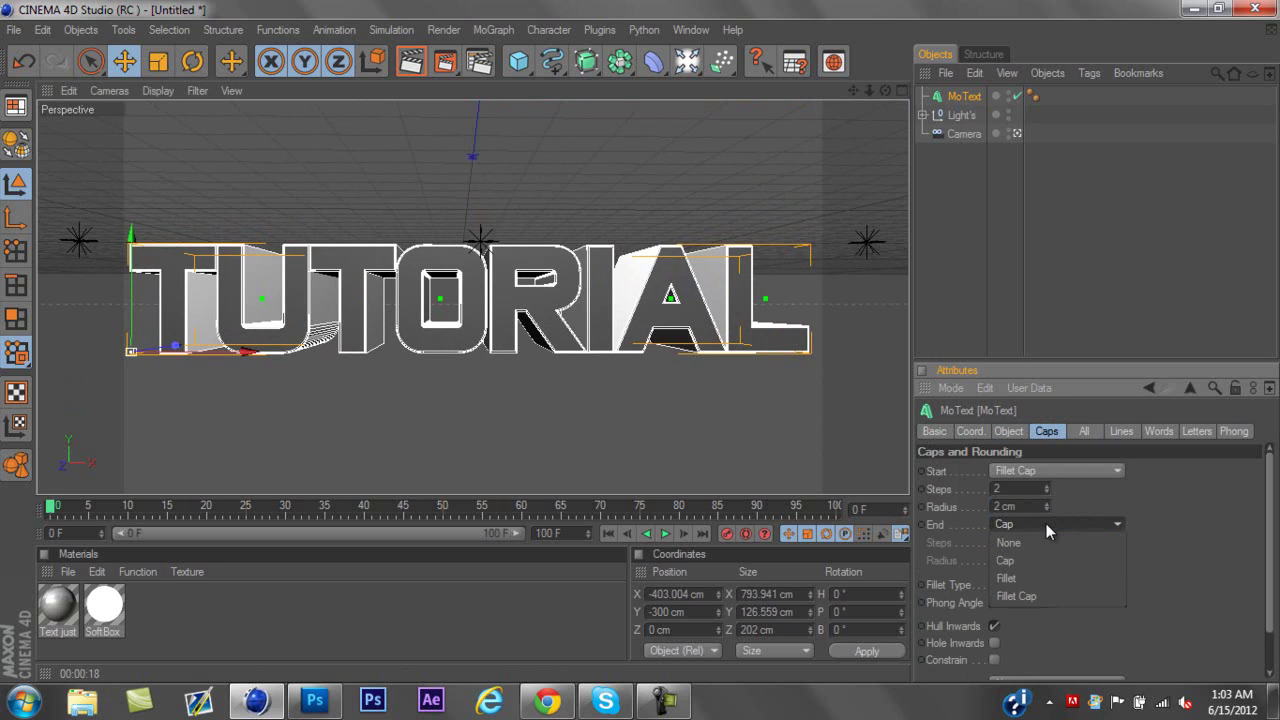
left_click(1063, 595)
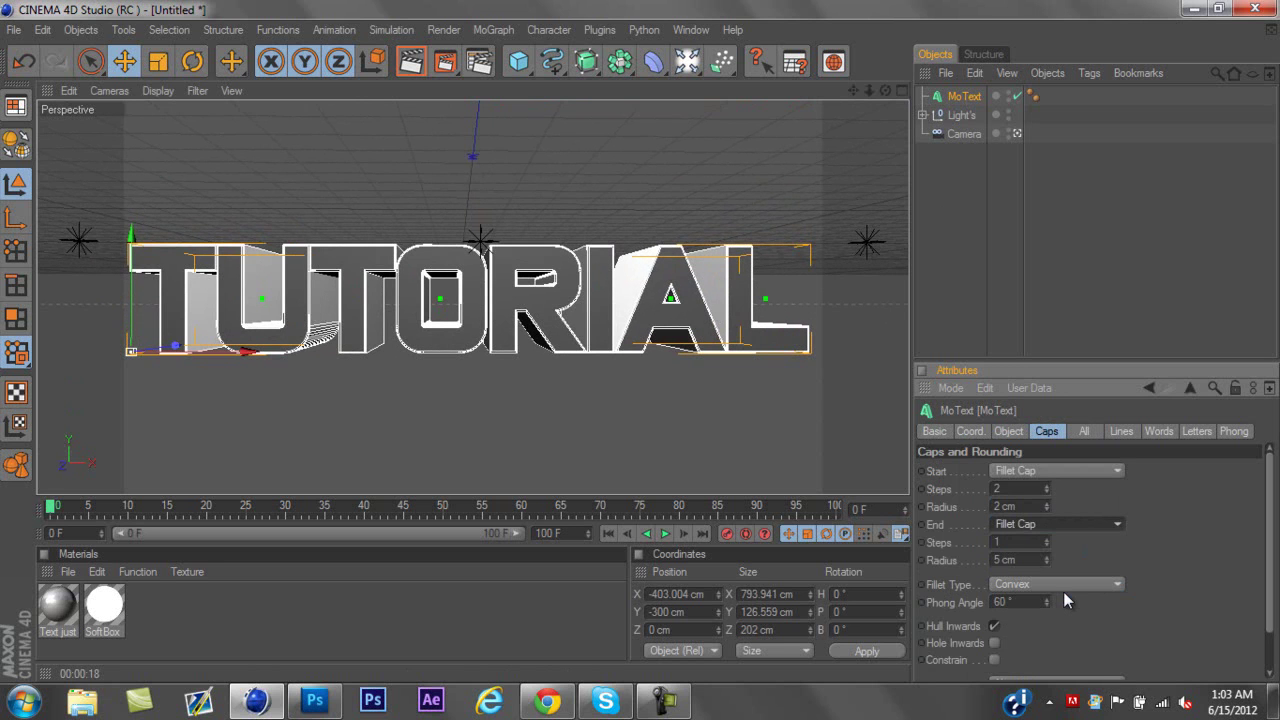
left_click(1047, 539)
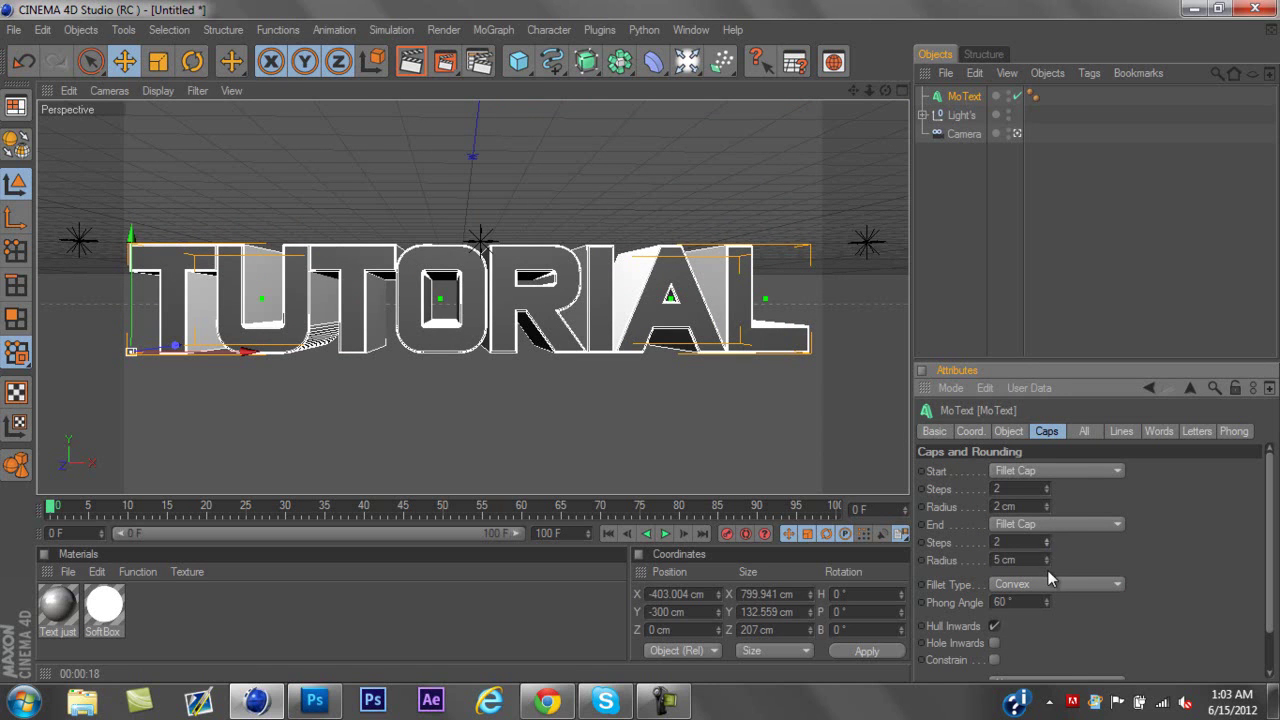
left_click(1047, 565)
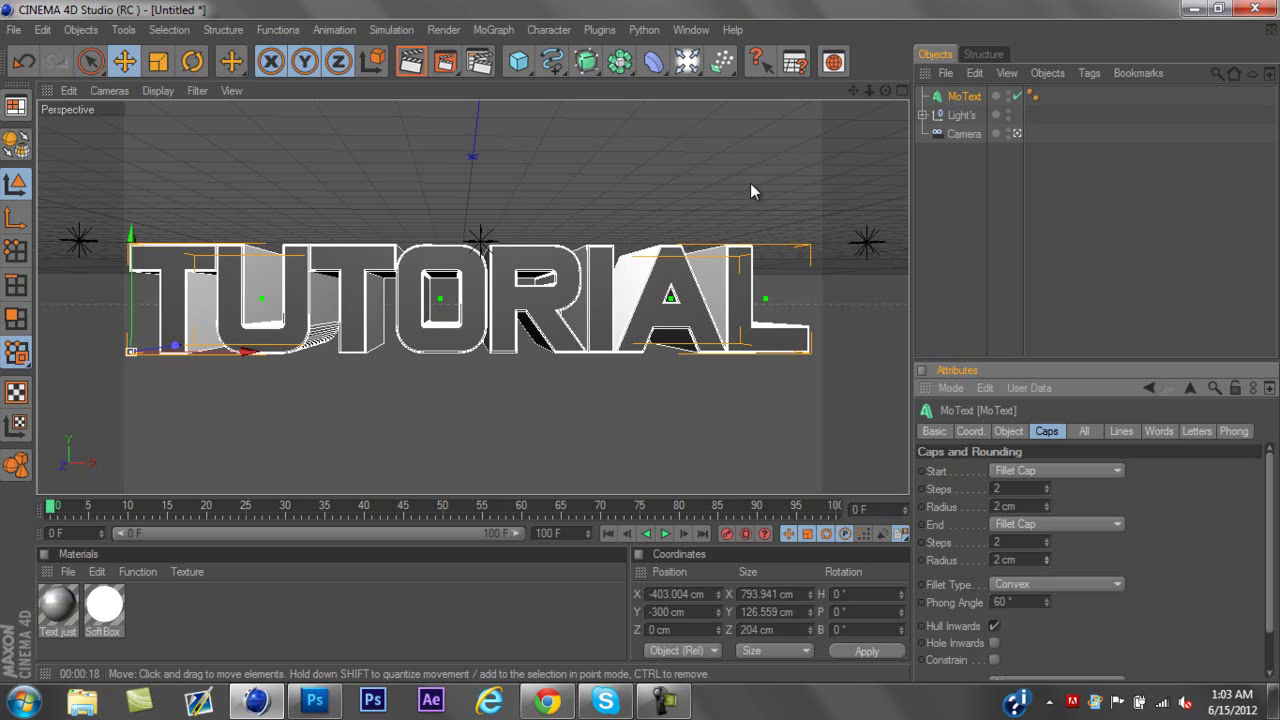
- Duplicate the MoText object with Ctrl+C / Ctrl+V, creating MoText.1
left_click(965, 100)
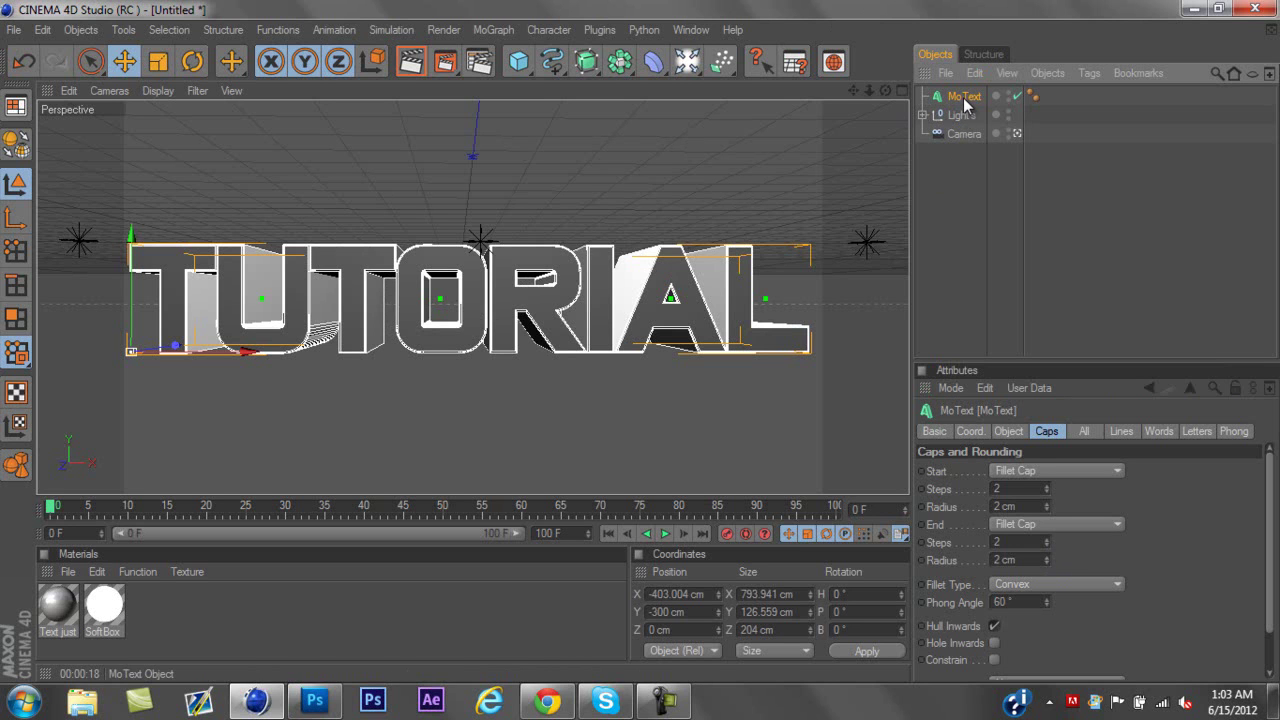
key("ctrl+c")
key("ctrl+v")
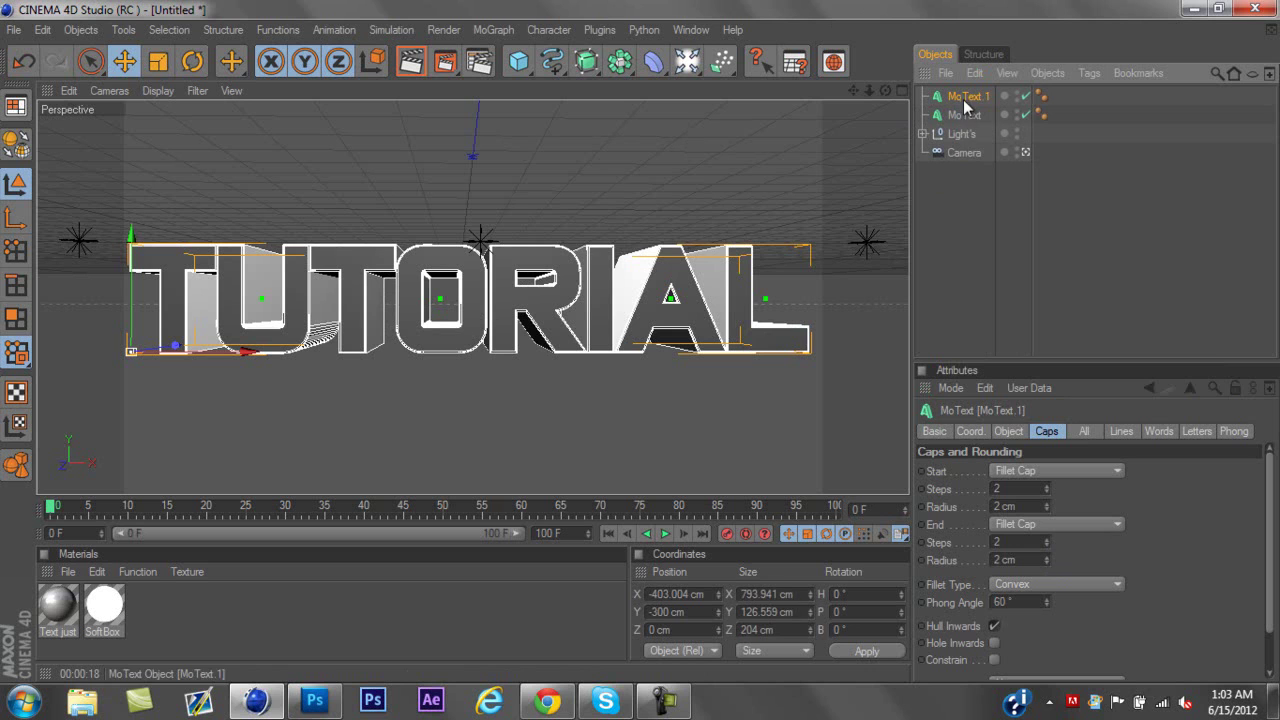
- Push the MoText.1 copy back to a Z position of 10 cm
left_click(977, 431)
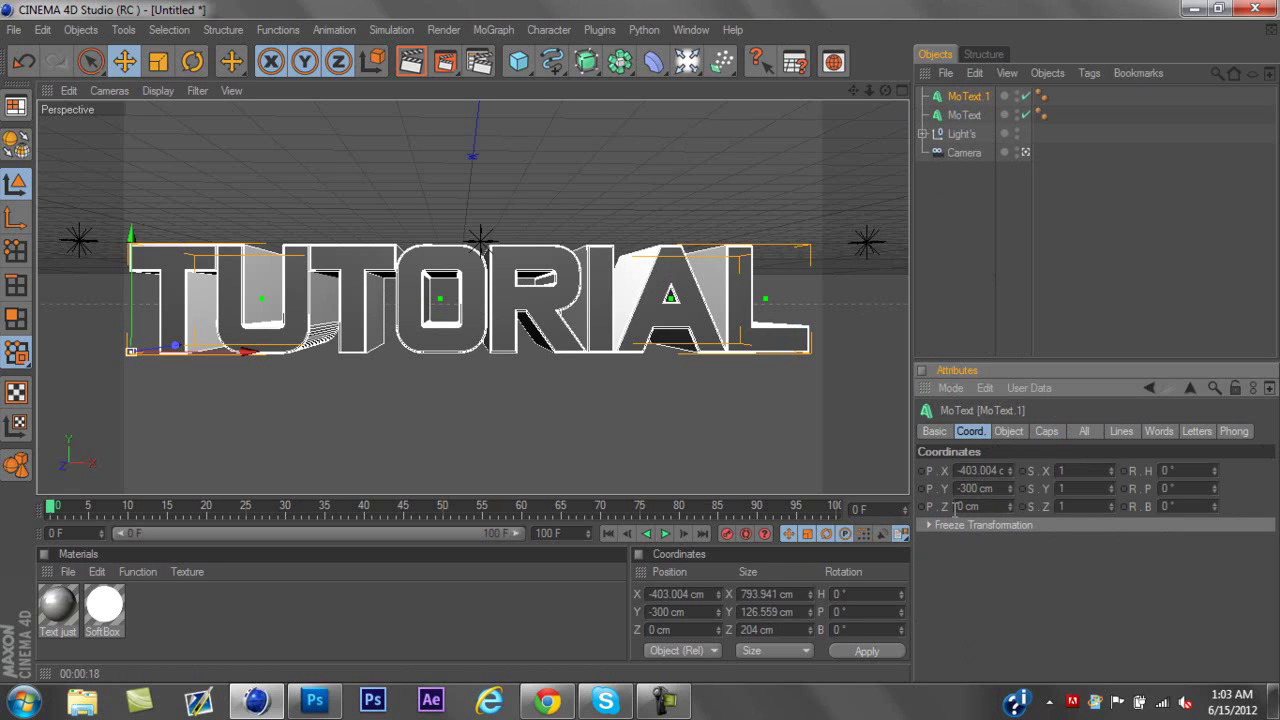
left_click(1011, 503)
left_click(1012, 504)
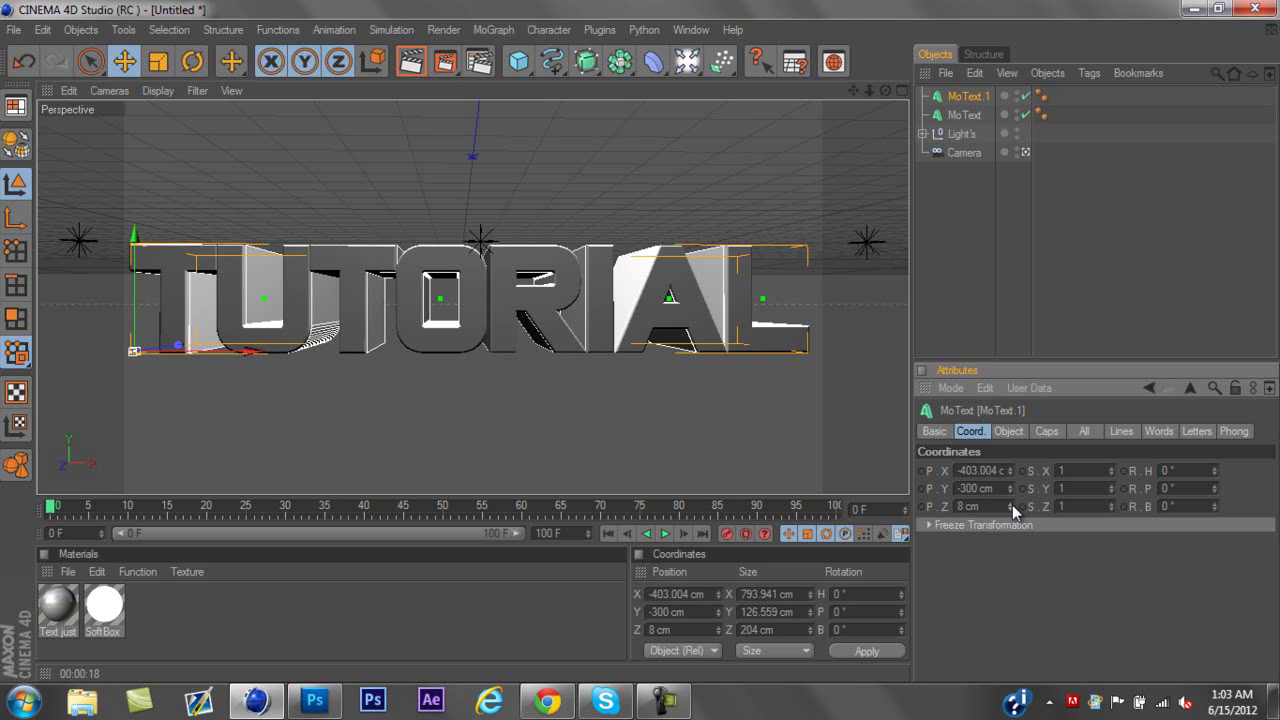
left_click(1012, 504)
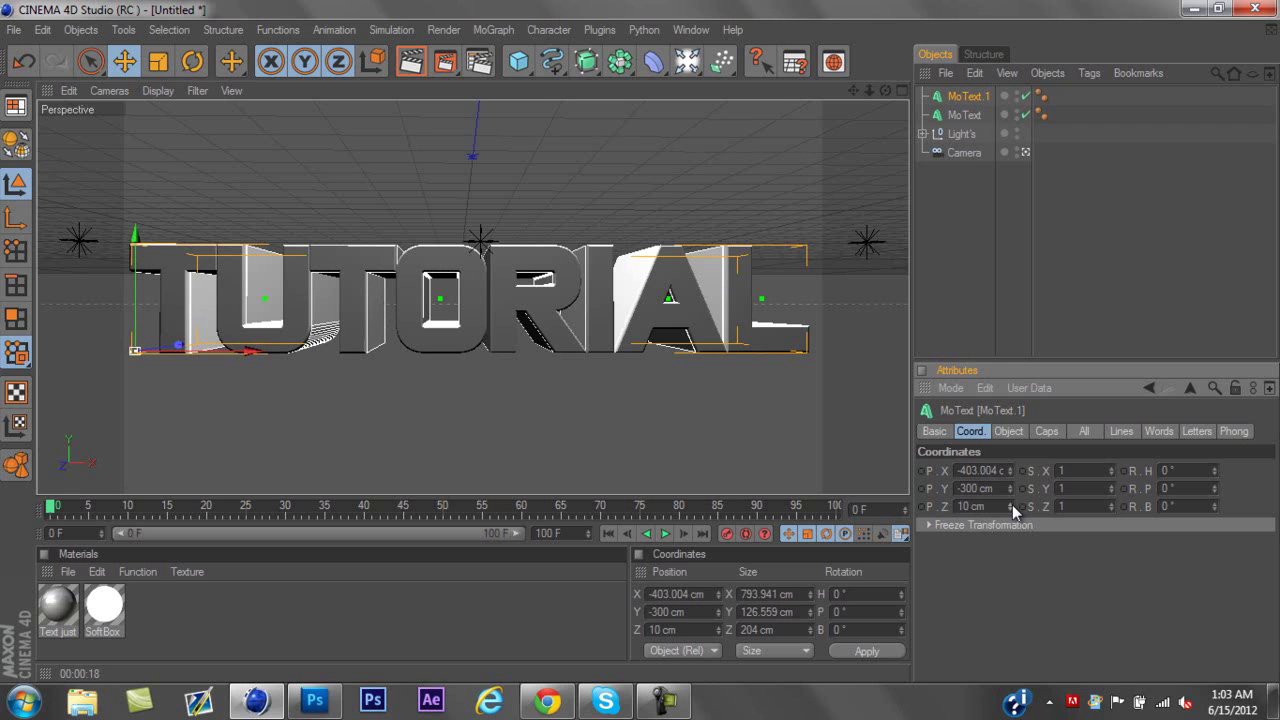
left_click(1045, 433)
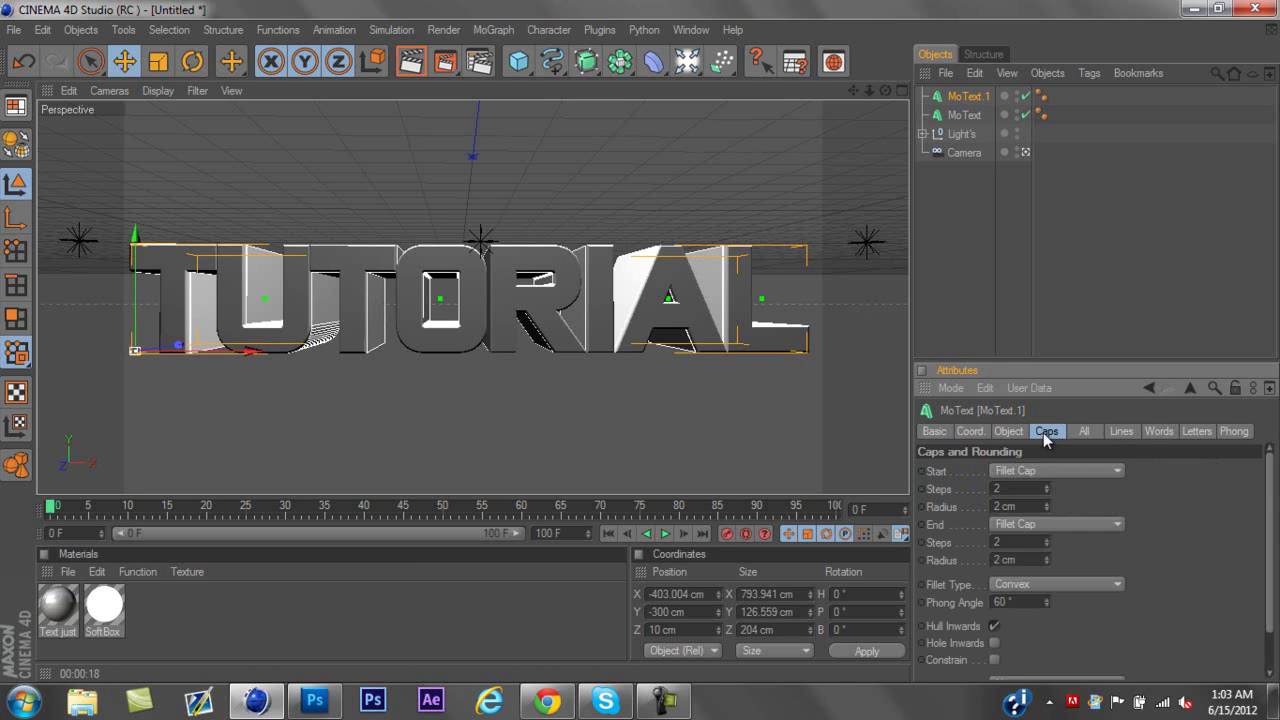
- Set MoText.1's fillet radii to 3 cm and its end cap steps to 3
left_click(1047, 501)
left_click(1046, 538)
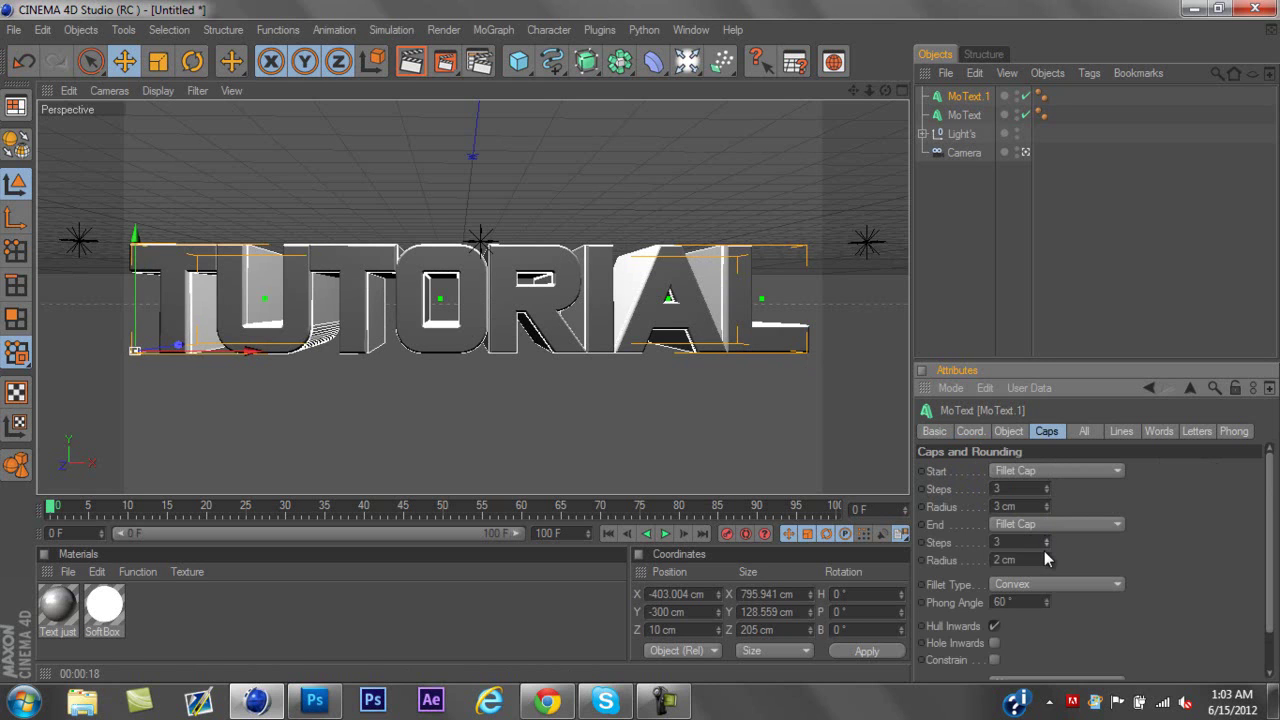
left_click(1046, 556)
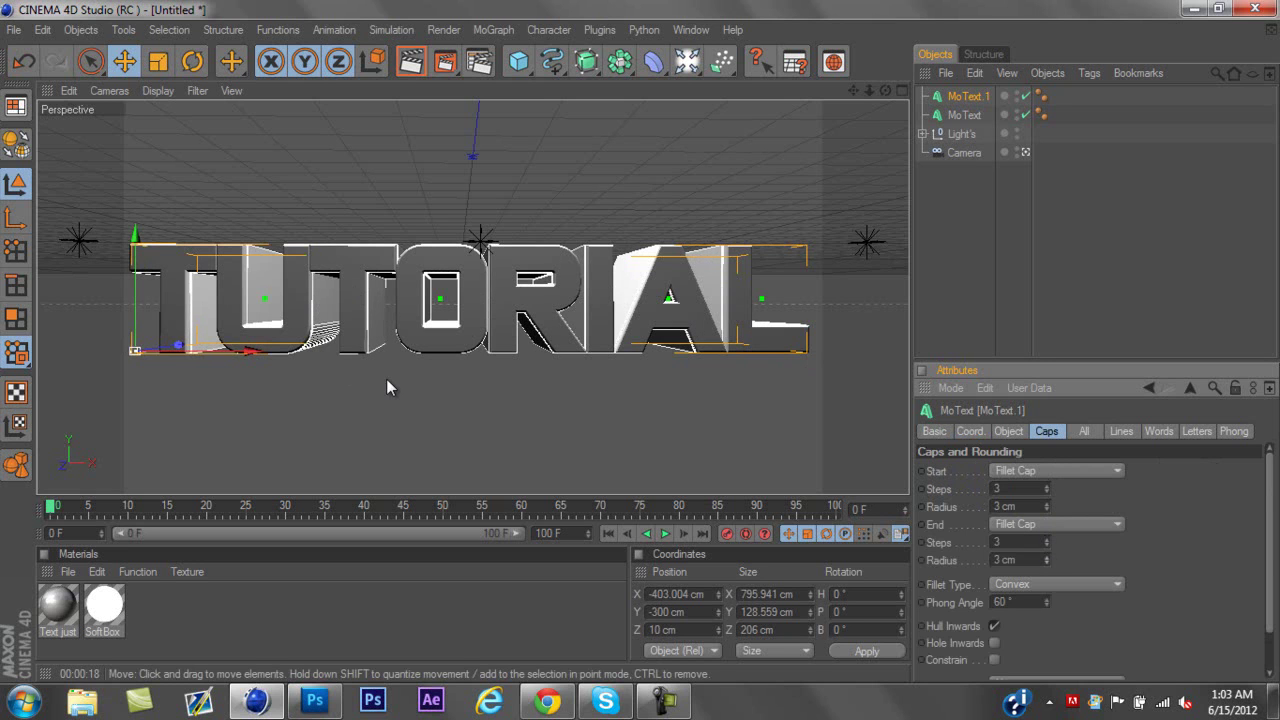
- Apply the 'Text just change colour' material to the original MoText
left_click(57, 606)
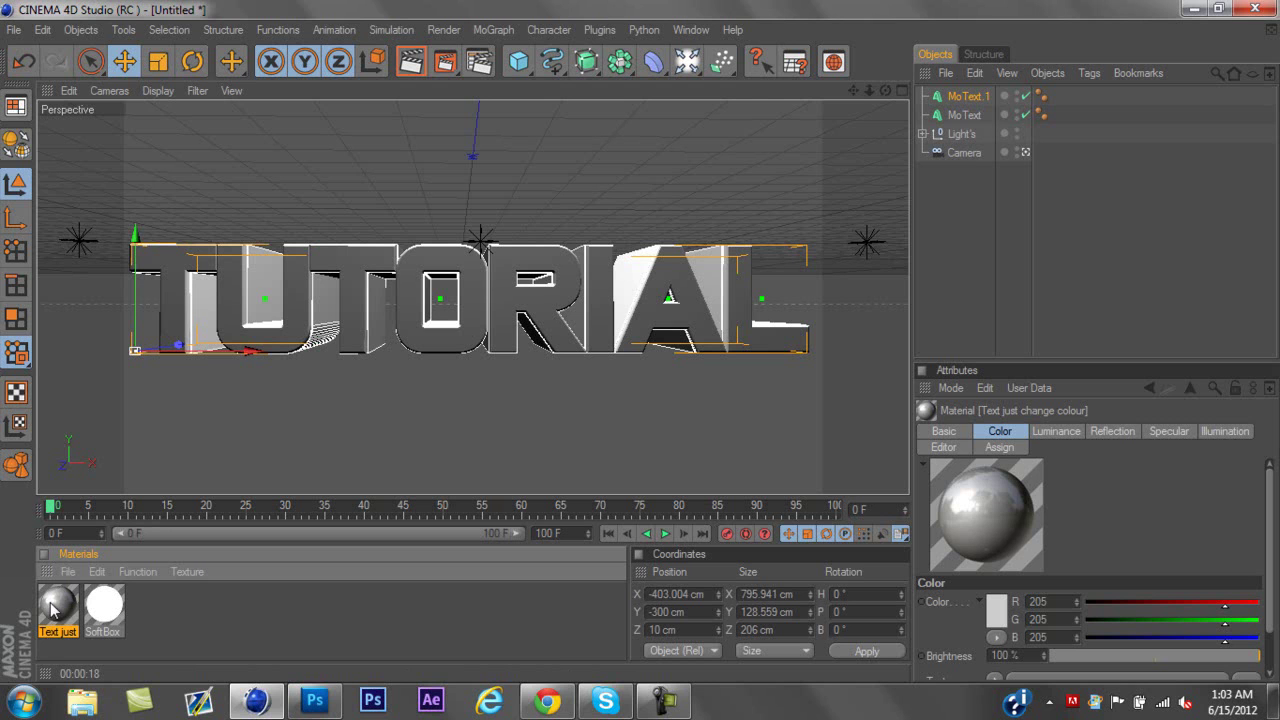
left_click_drag(52, 610, 965, 118)
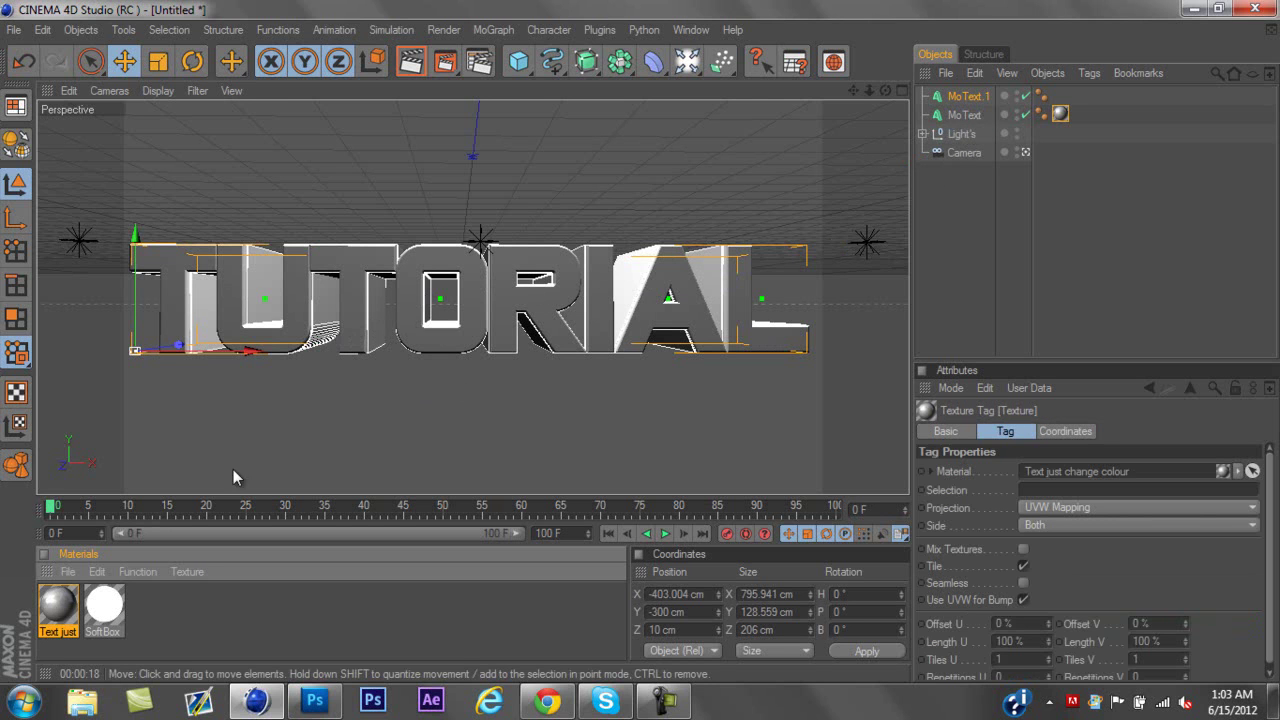
left_click(62, 613)
- Duplicate the text material and set the copy's luminance colour to black
key("ctrl+c")
key("ctrl+v")
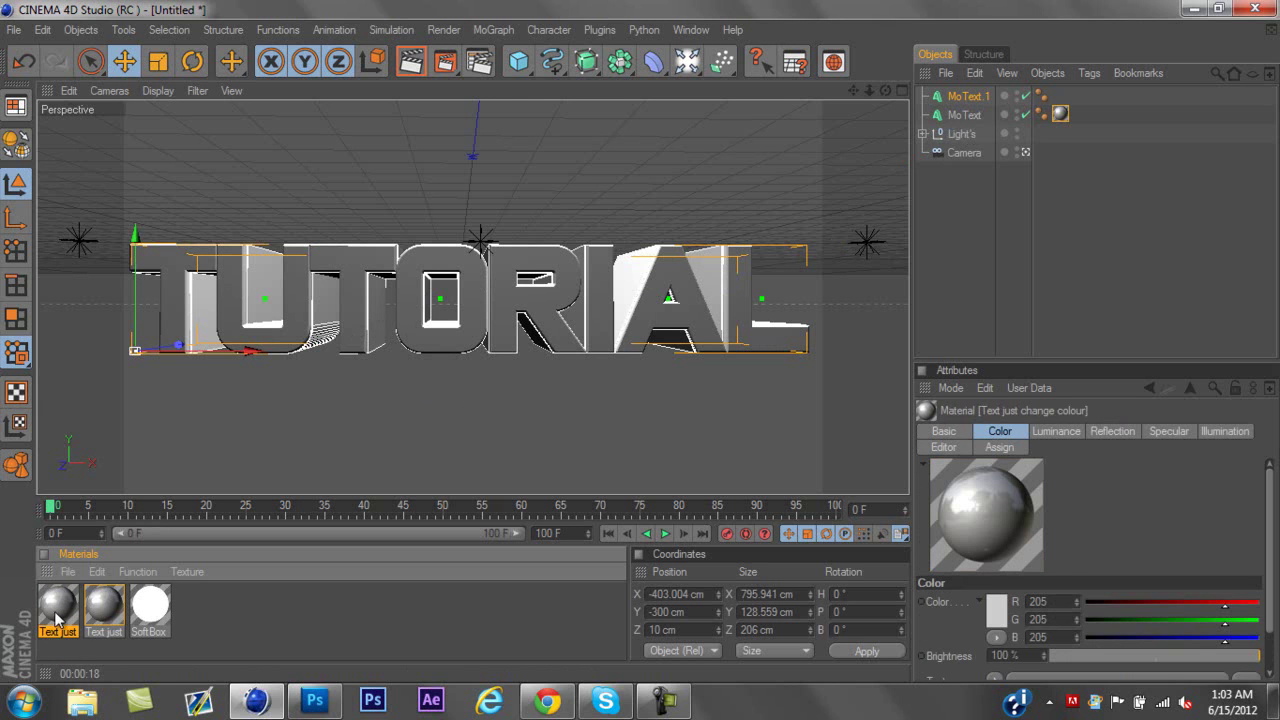
double_click(58, 608)
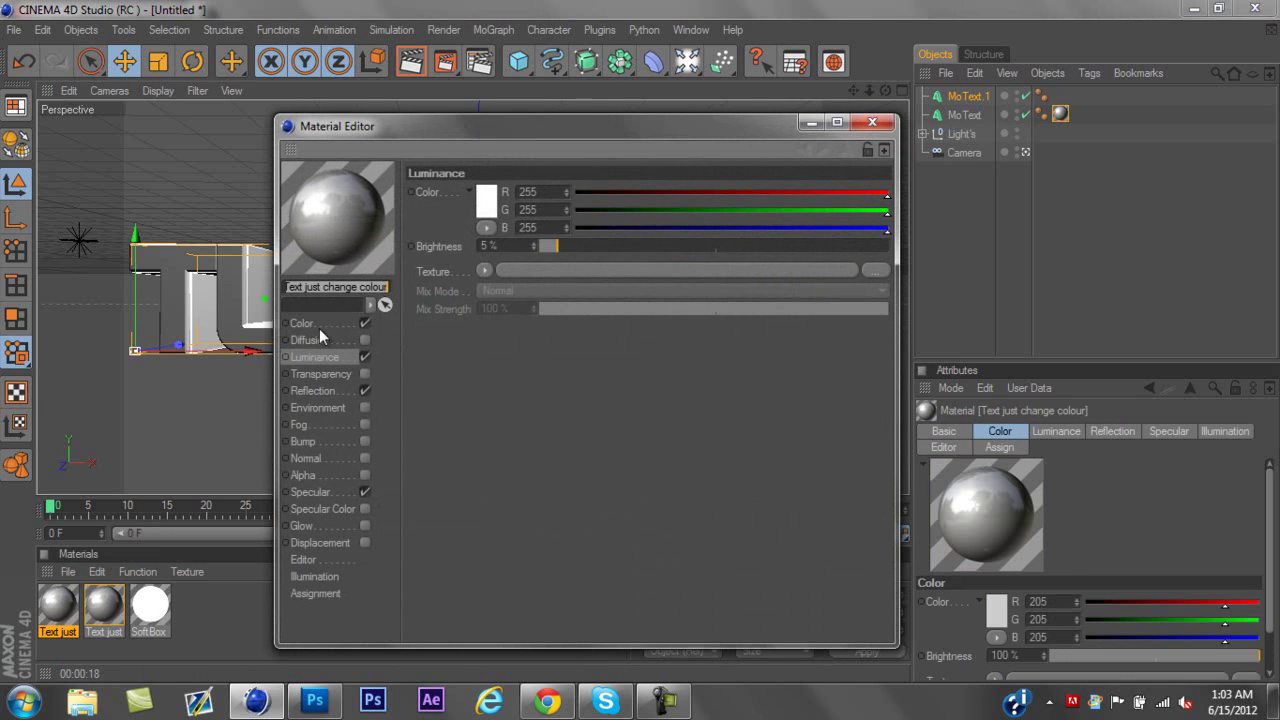
left_click(486, 202)
key("Return")
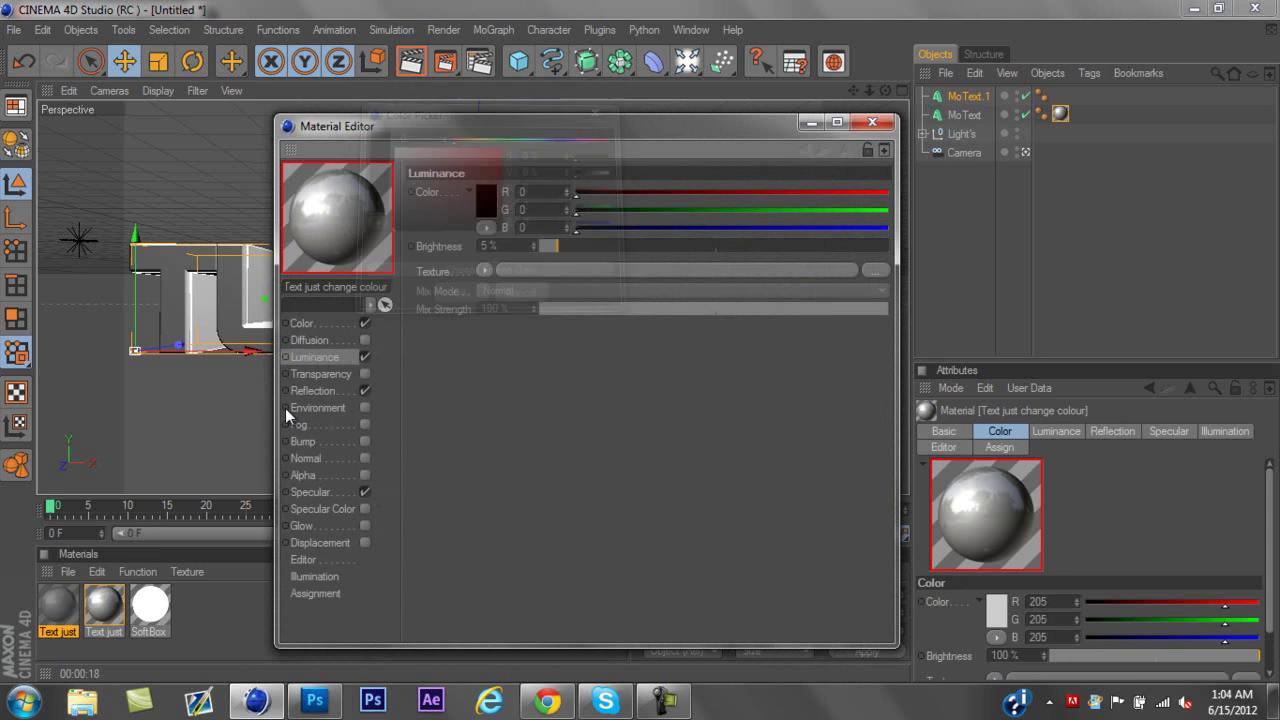
- Set the copy's base colour to black and apply it to MoText.1
left_click(322, 323)
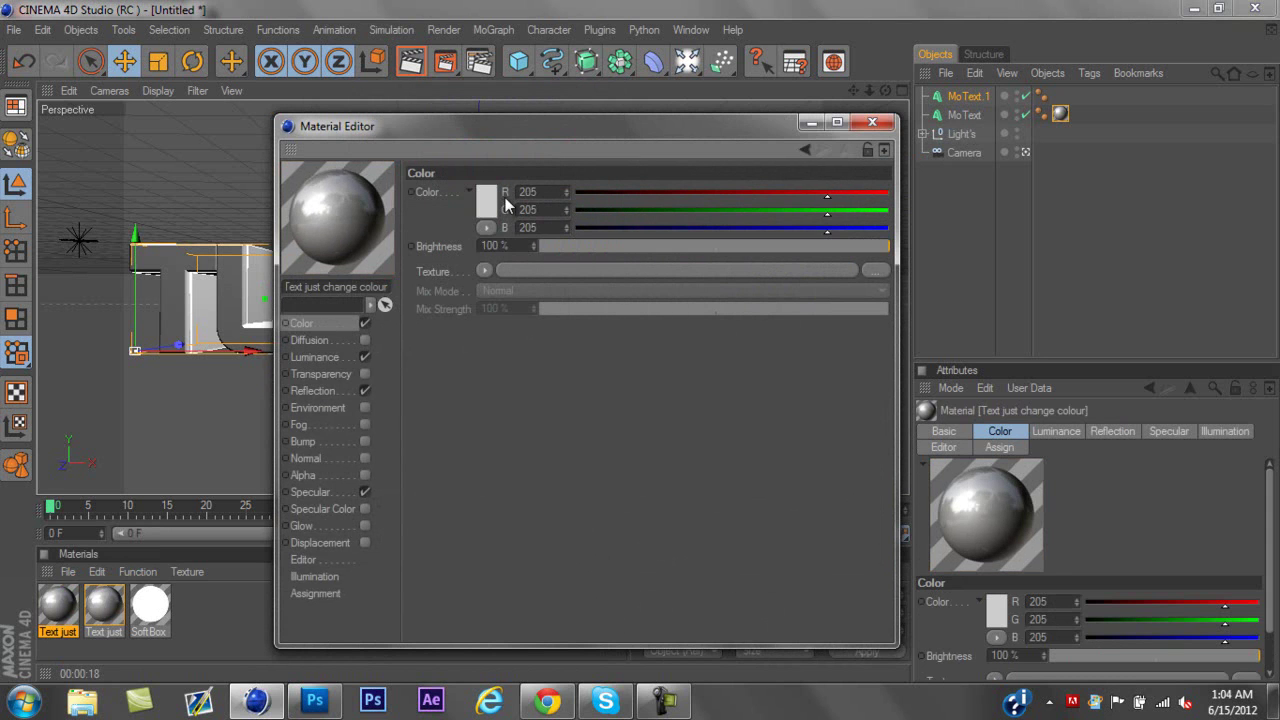
left_click(482, 207)
key("Return")
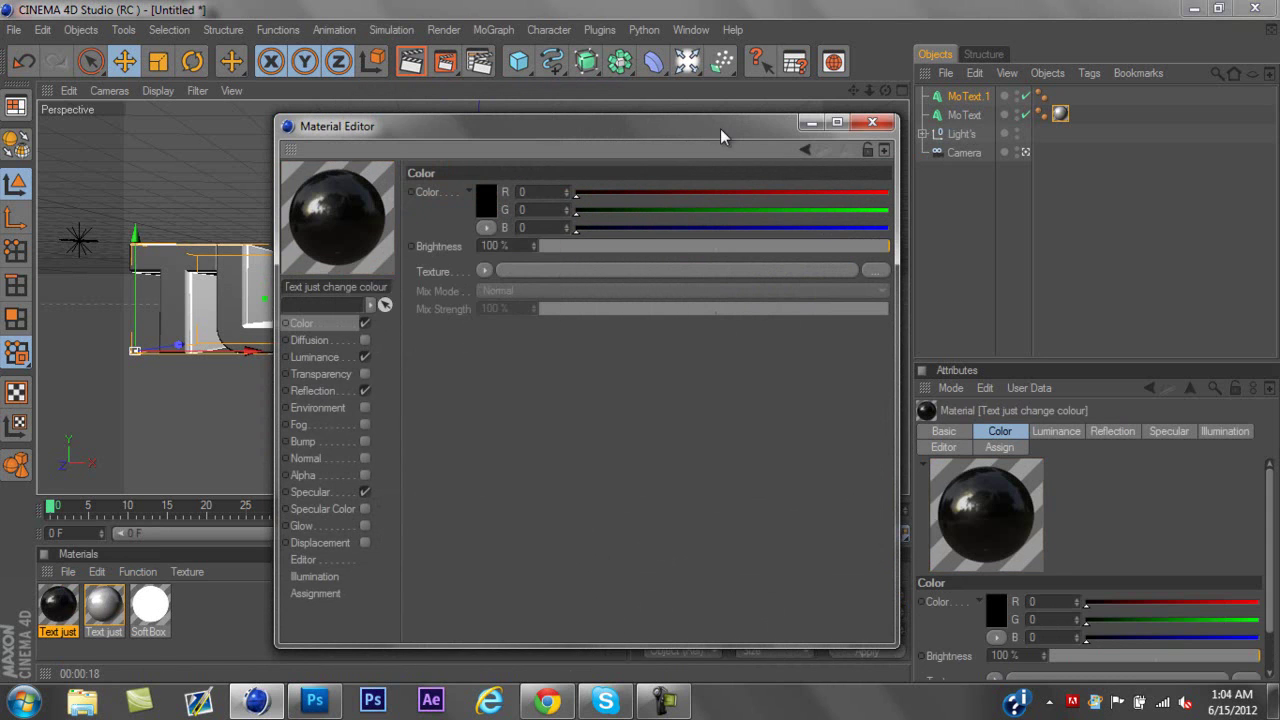
left_click(872, 121)
left_click_drag(70, 608, 970, 96)
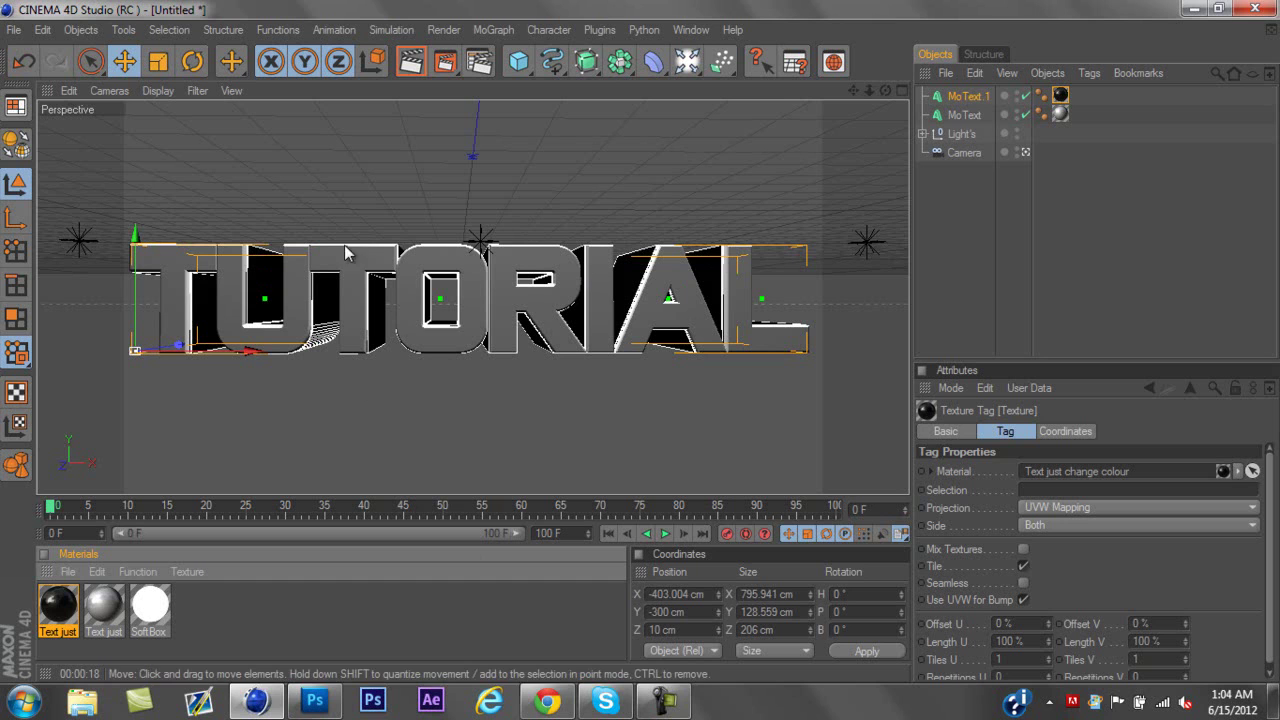
- Render the active view to preview the bevelled grey TUTORIAL text over its black back layer
left_click(410, 62)
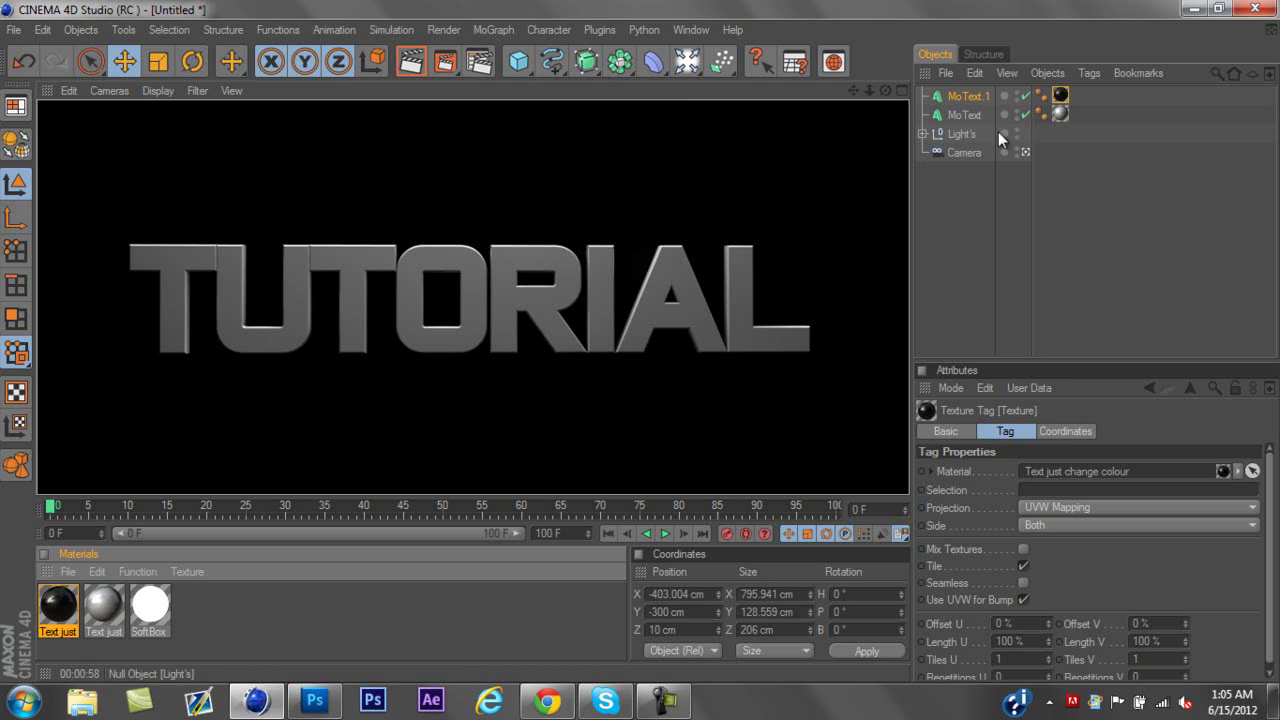
- Add two Wrap deformers, one as a child of MoText.1 and one as a child of MoText
left_click(652, 62)
left_click(643, 64)
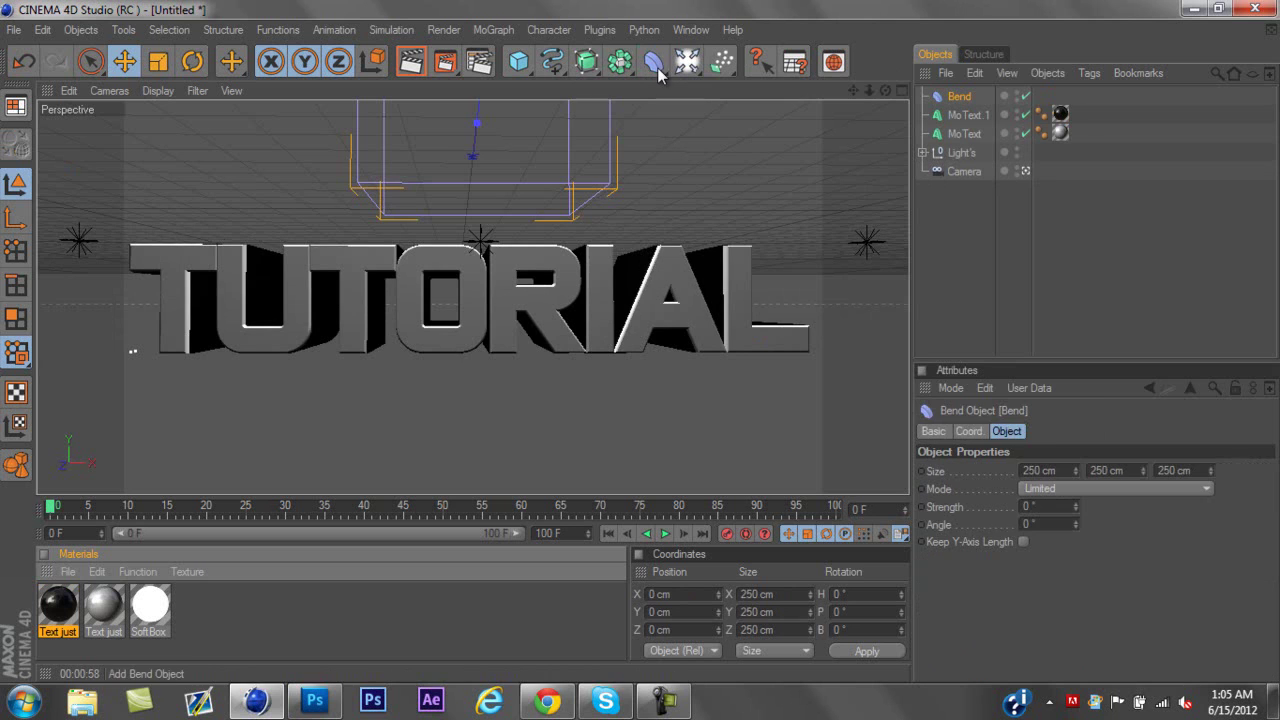
key("Delete")
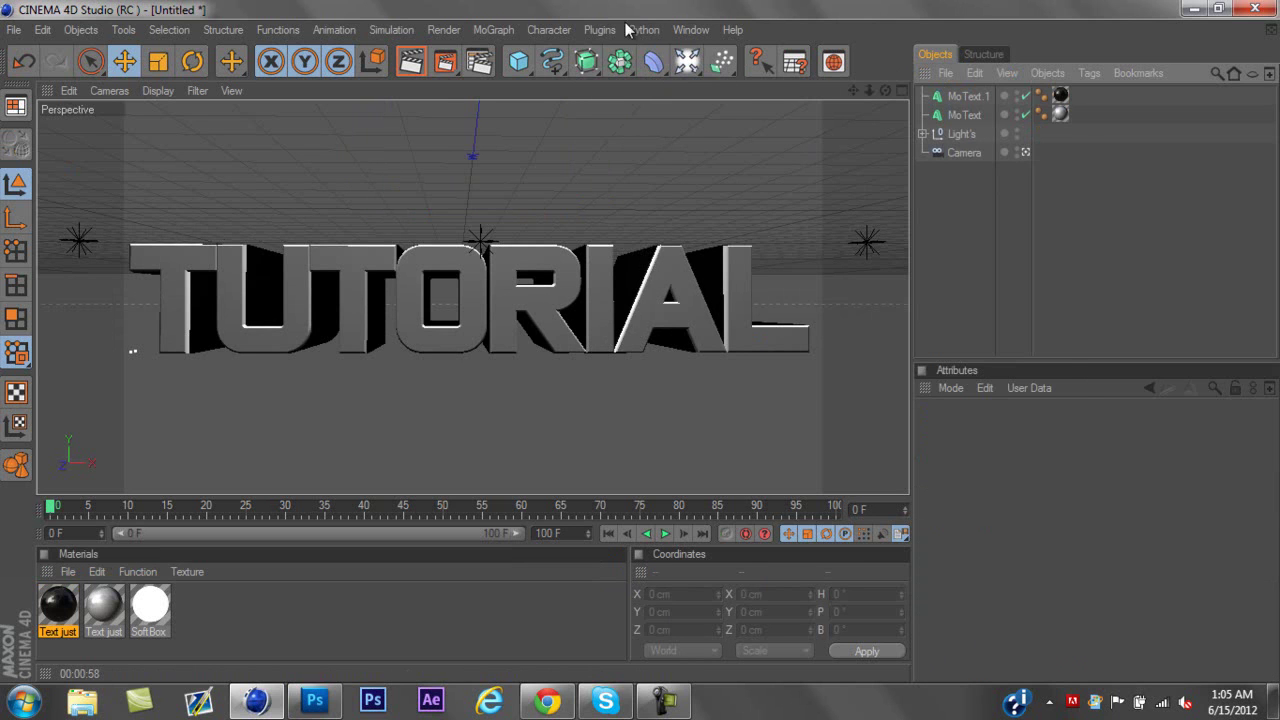
left_click(653, 62)
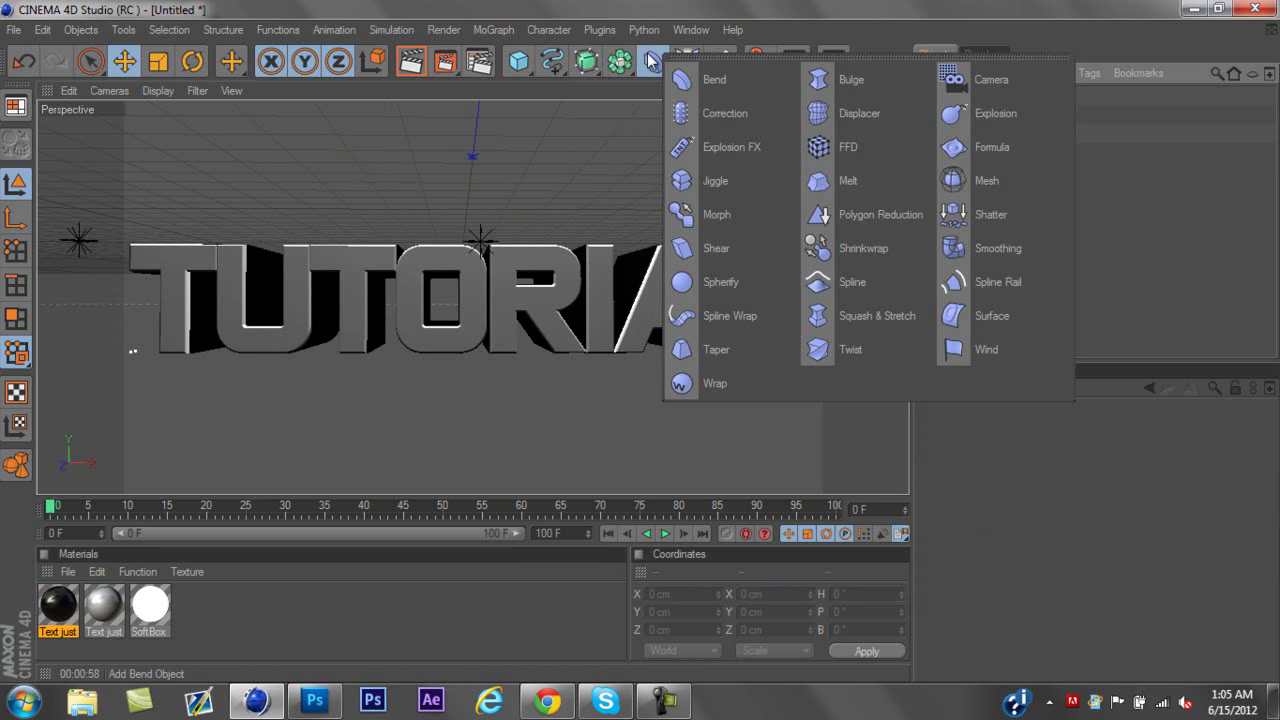
left_click(734, 390)
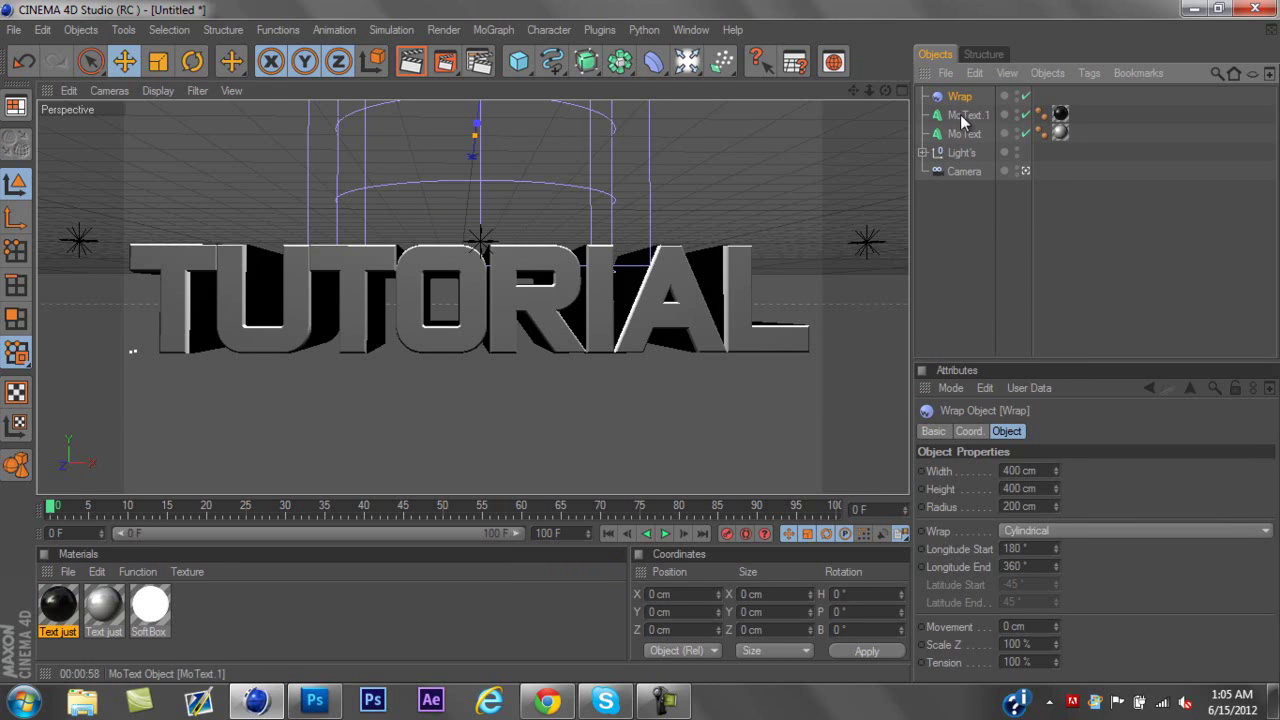
left_click_drag(975, 111, 961, 92)
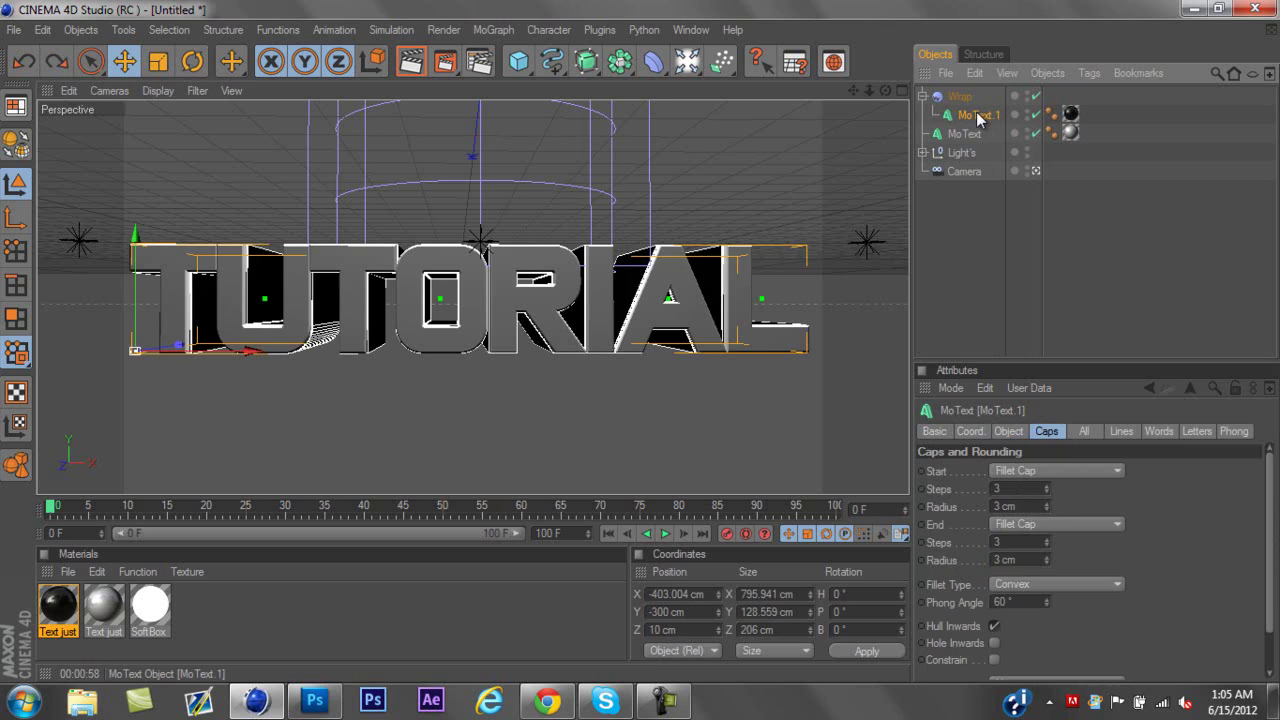
key("ctrl+z")
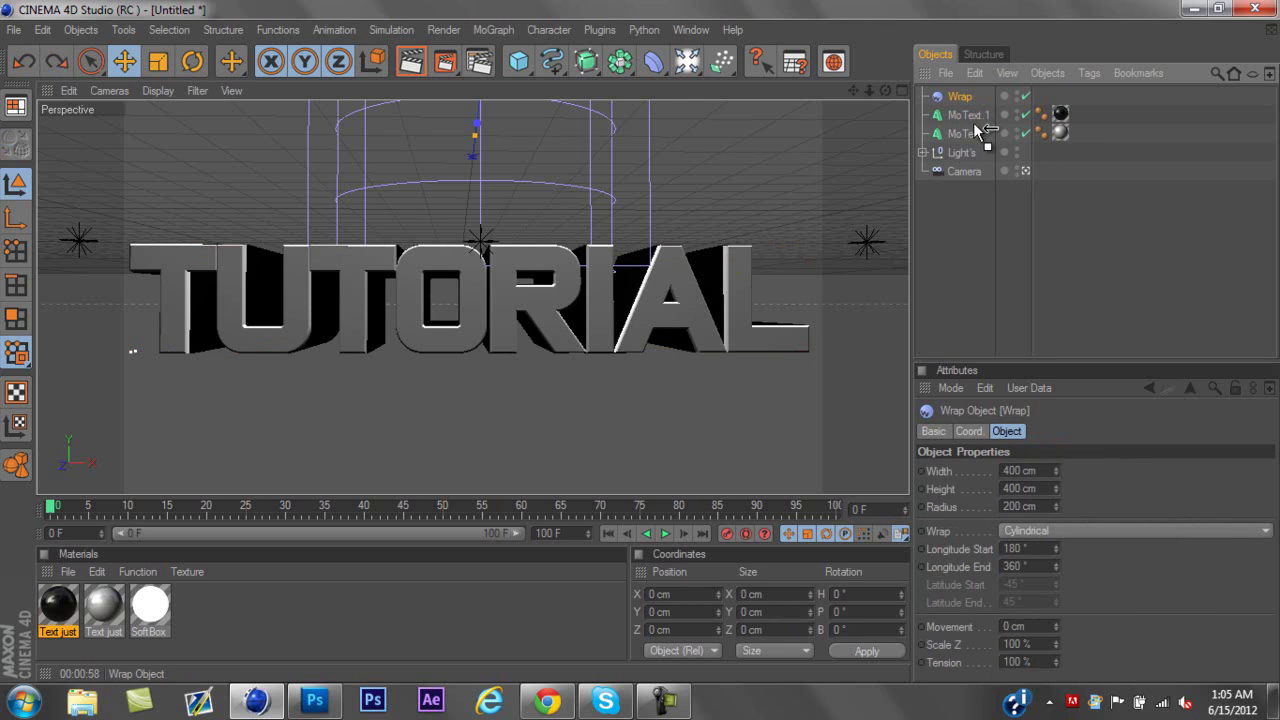
left_click_drag(958, 96, 964, 112)
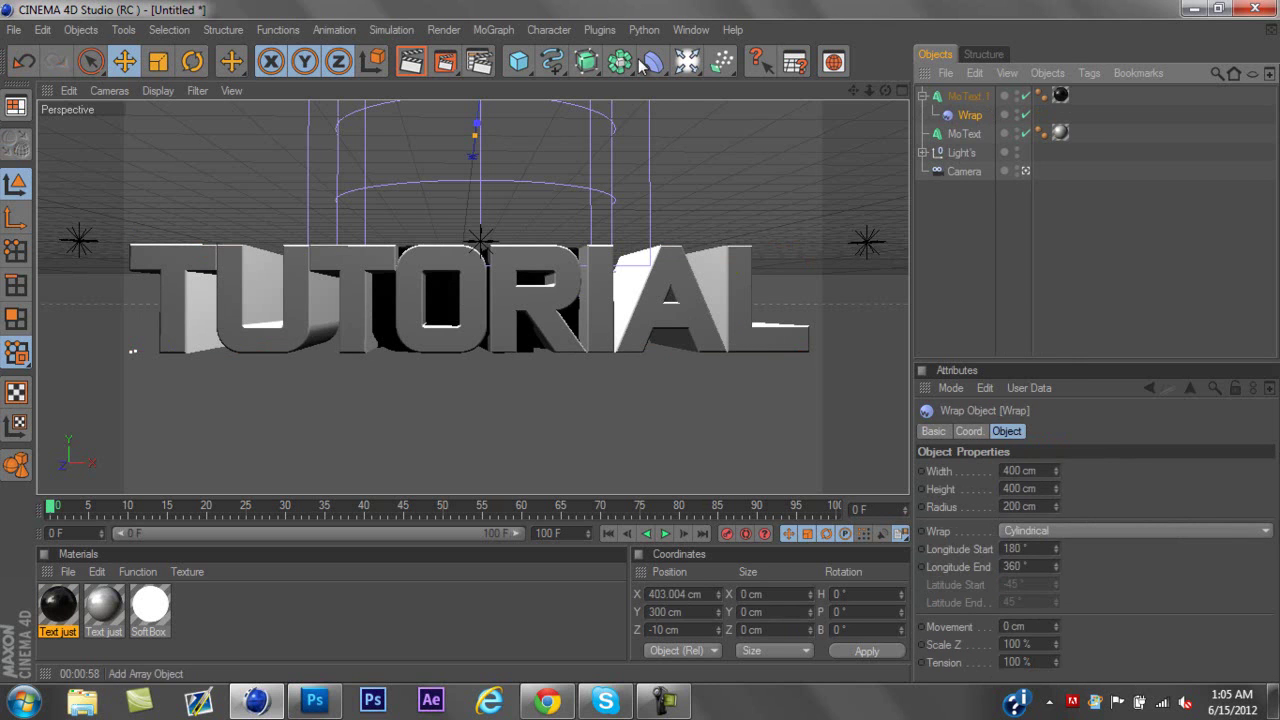
left_click_drag(642, 65, 731, 388)
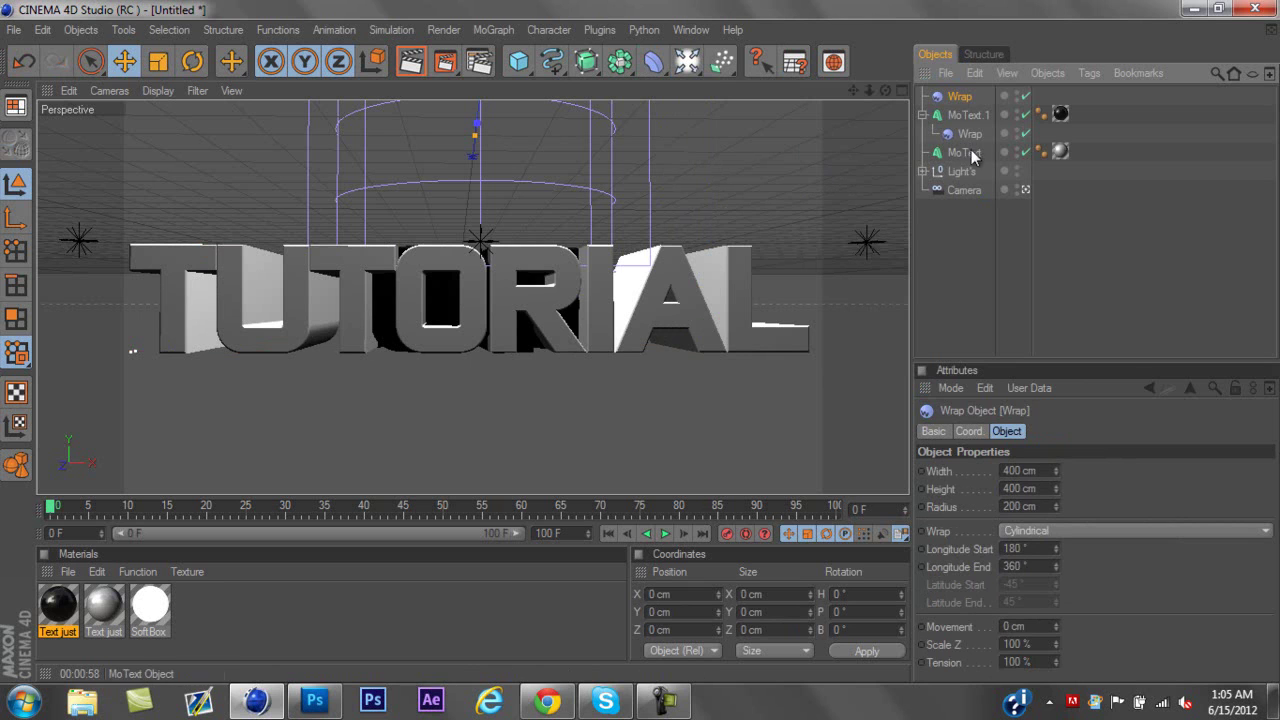
left_click_drag(964, 154, 964, 152)
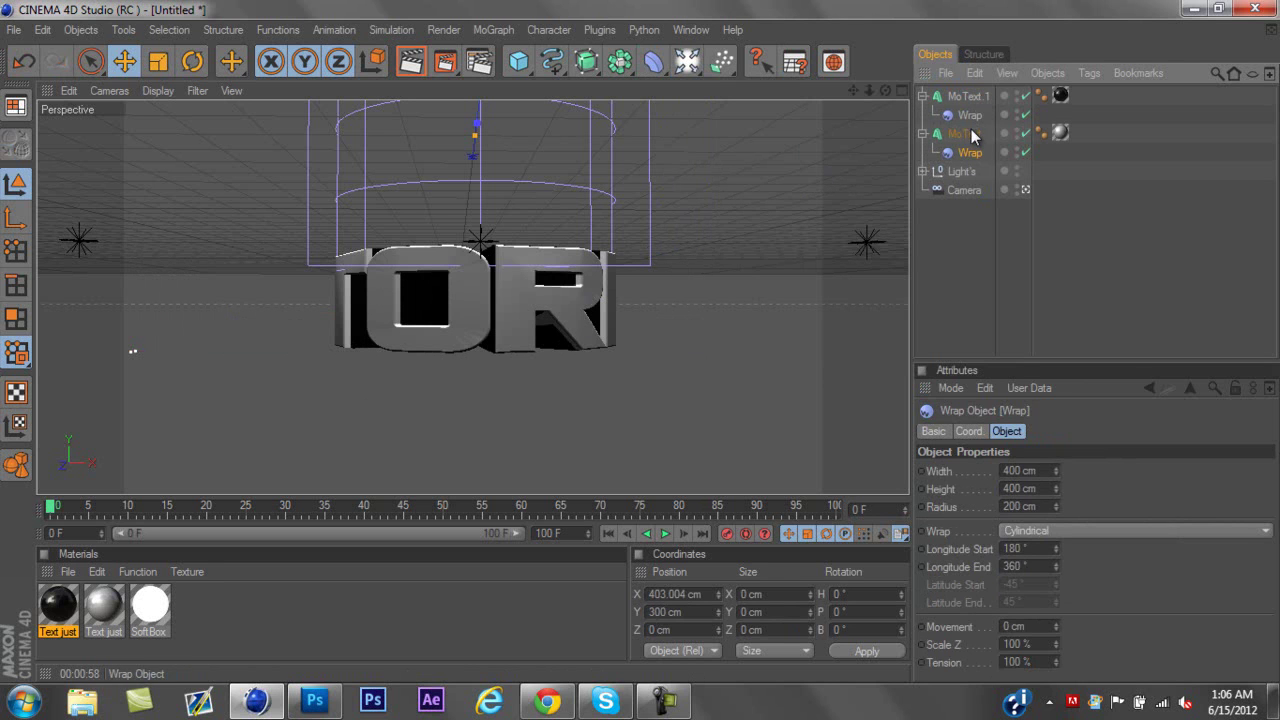
- Lower the tension of both Wrap deformers to 30% and reframe the view
left_click(971, 114, "ctrl")
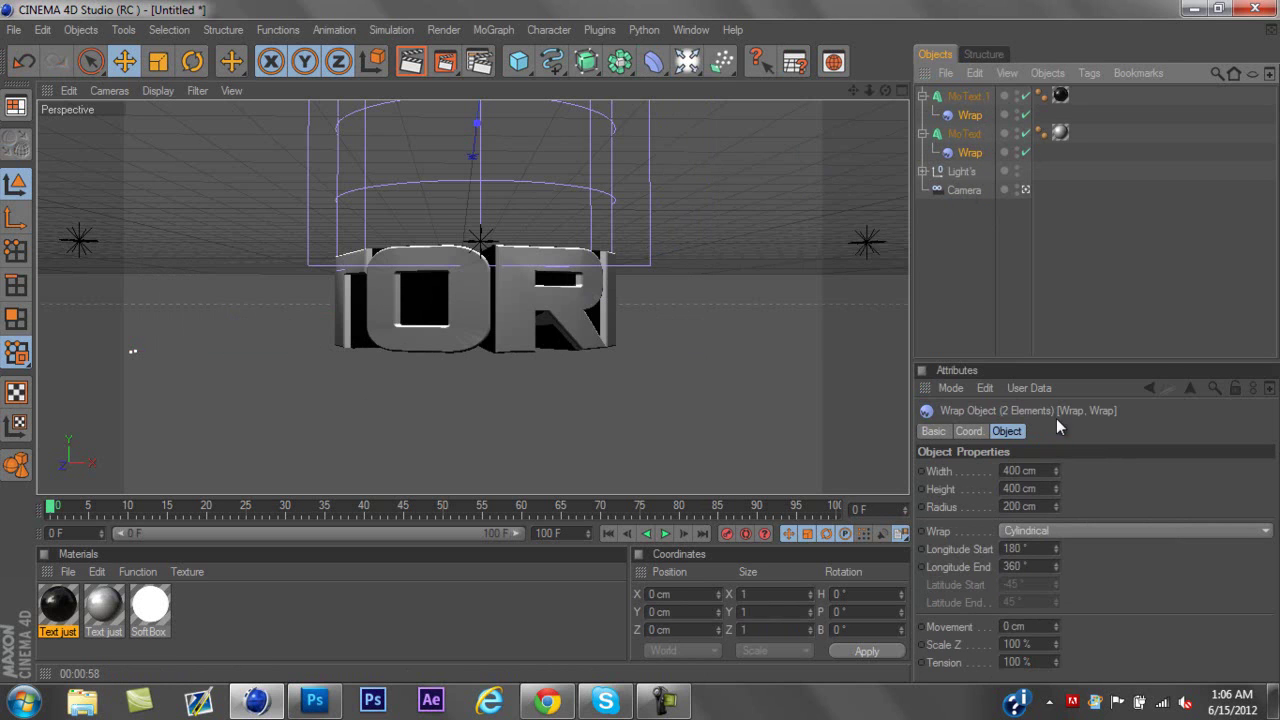
left_click_drag(1059, 668, 782, 659)
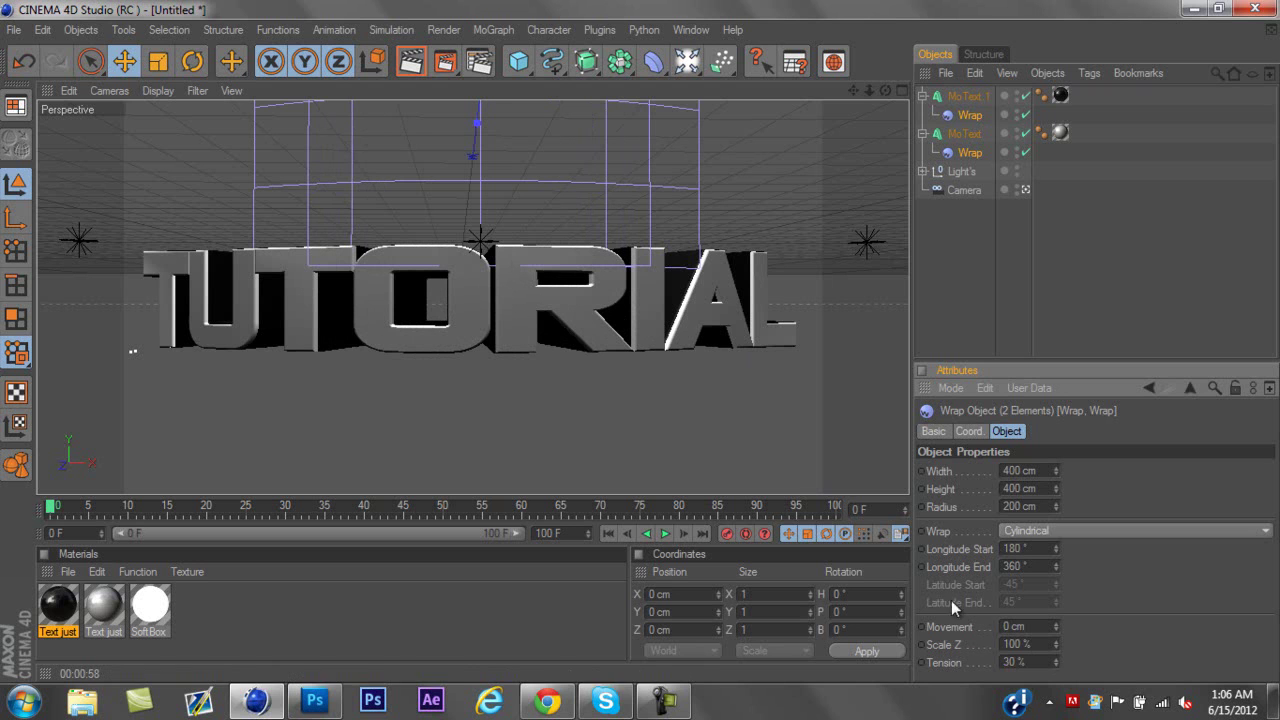
mouse_move(858, 88)
left_mouse_down()
mouse_move(642, 360)
mouse_move(660, 400)
mouse_move(858, 88)
left_mouse_up()
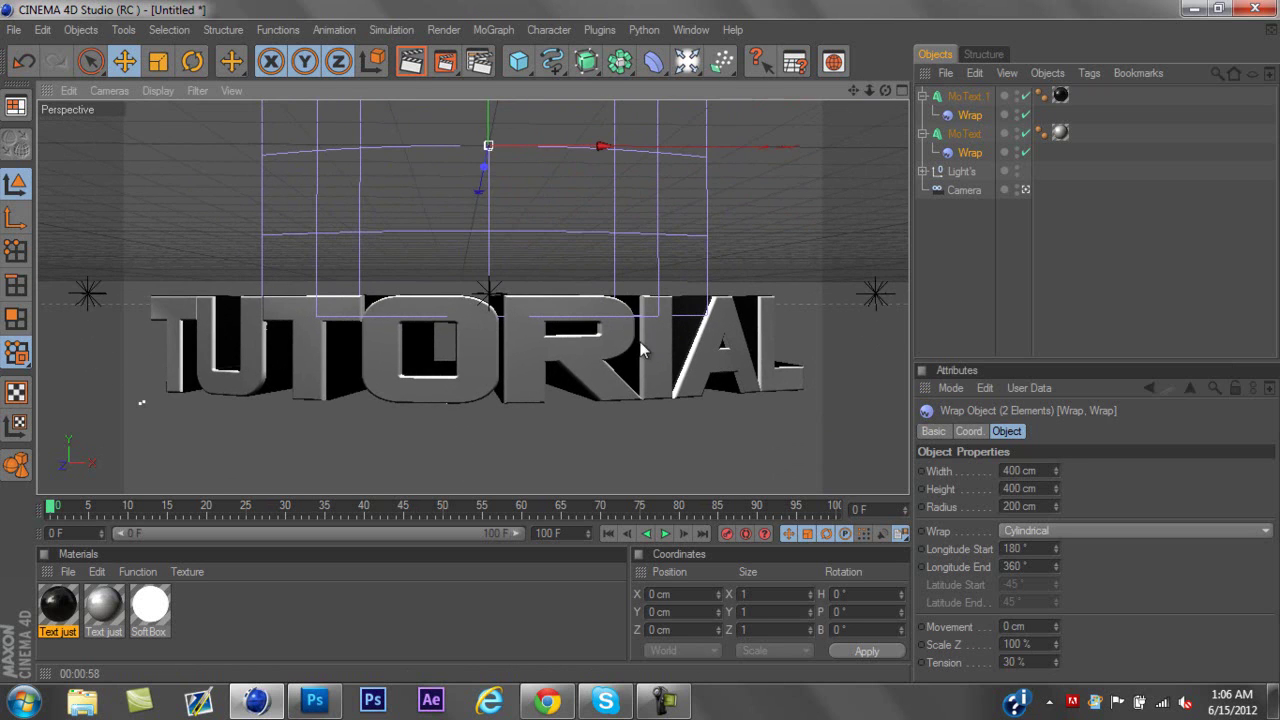
mouse_move(640, 348)
left_mouse_down("alt")
mouse_move(640, 312)
mouse_move(643, 441)
mouse_move(641, 348)
left_mouse_up("alt")
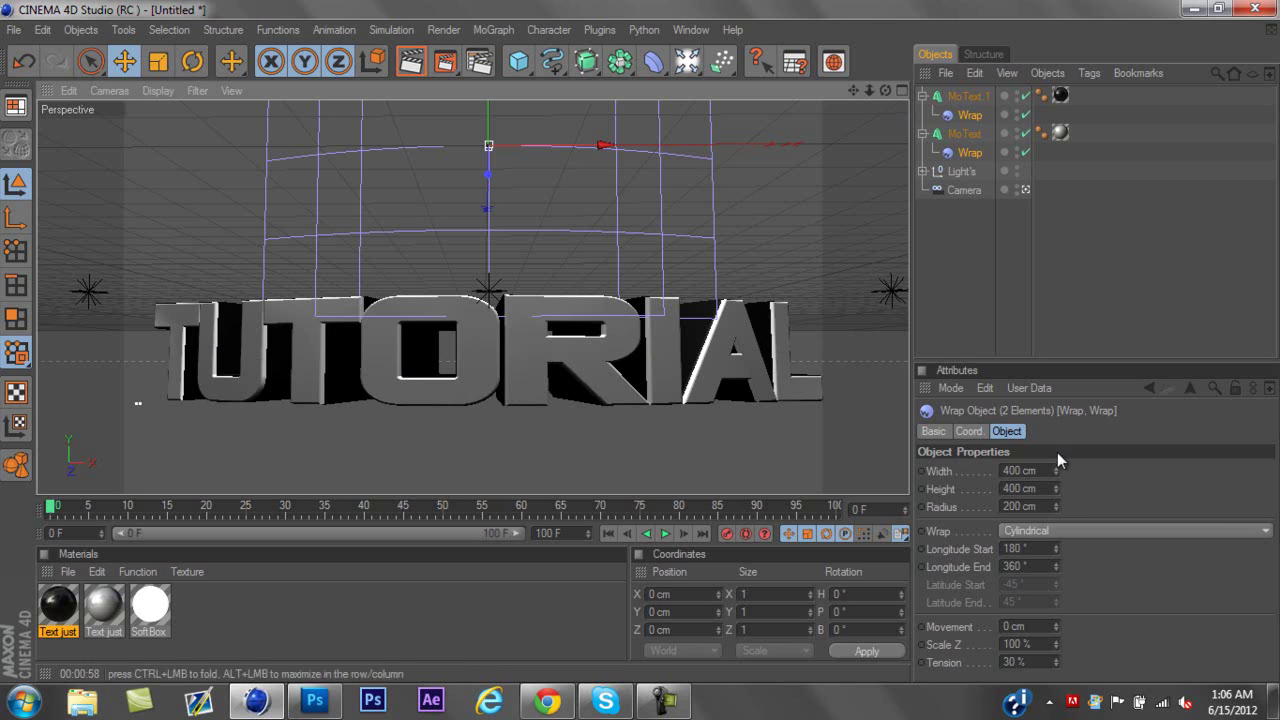
- Try Longitude Start and Scale Z changes, keeping 180° and resetting Scale Z to 100%
left_click(1058, 554)
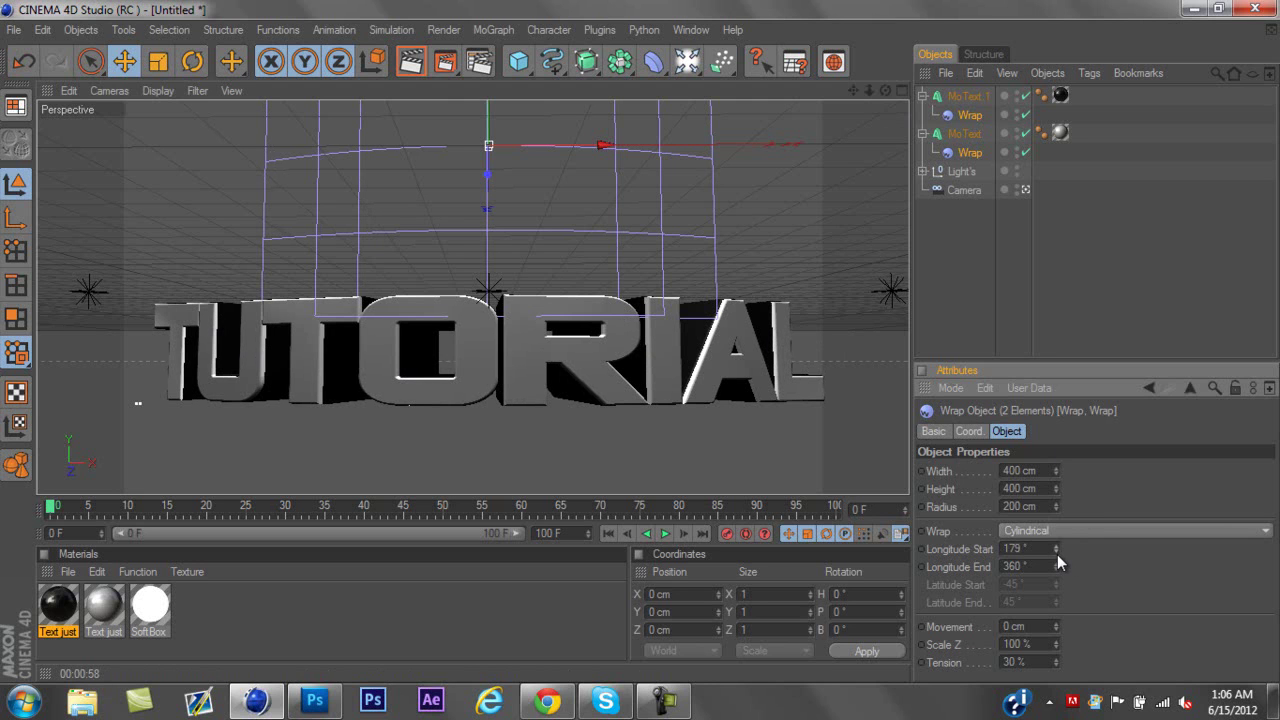
left_click(1055, 544)
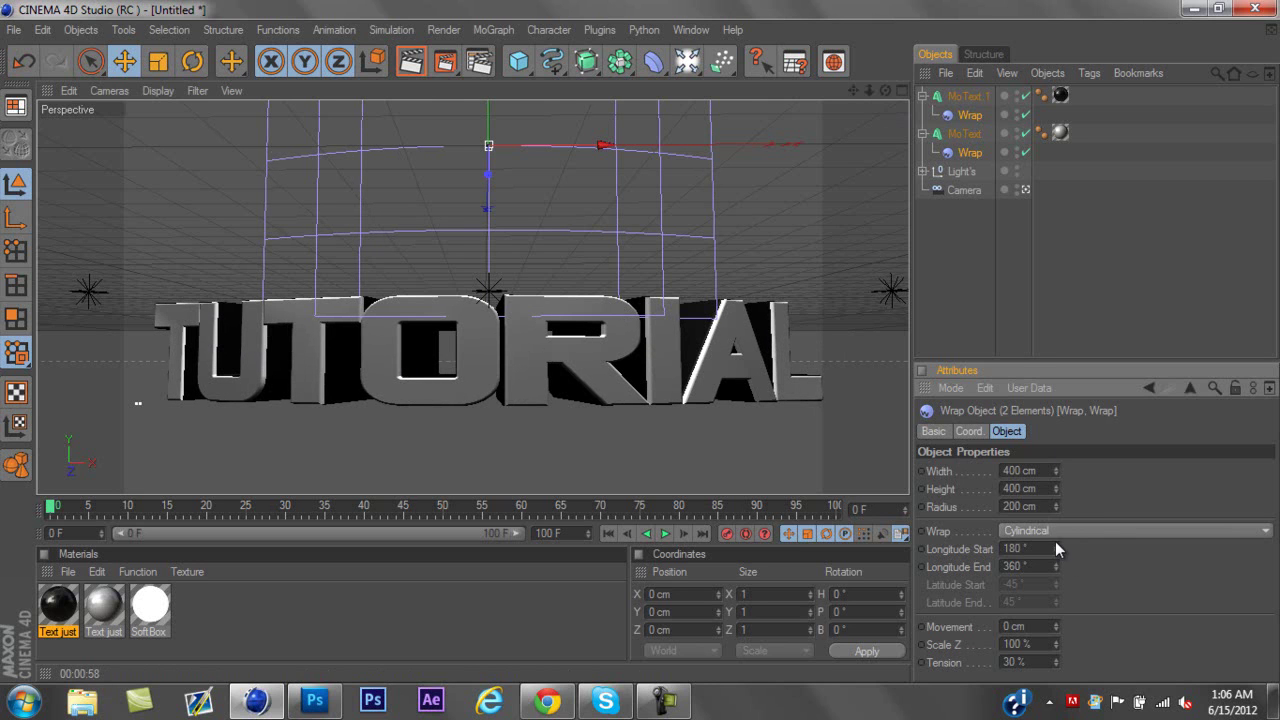
left_click(1055, 647)
left_click(1055, 647)
left_click_drag(1055, 647, 1054, 648)
type("100")
key("Return")
- Set both wraps' Radius to 160 cm and orbit to inspect the curved text
left_click_drag(1057, 511, 1057, 511)
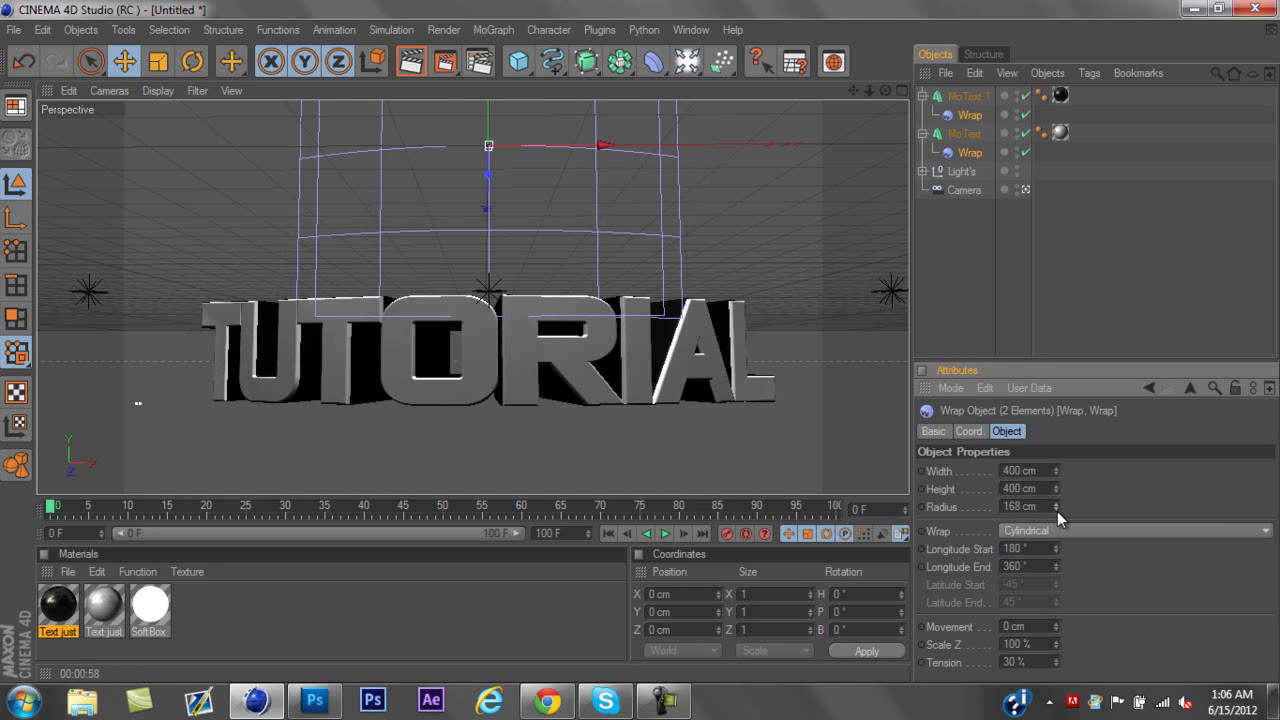
left_click_drag(1057, 511, 1057, 511)
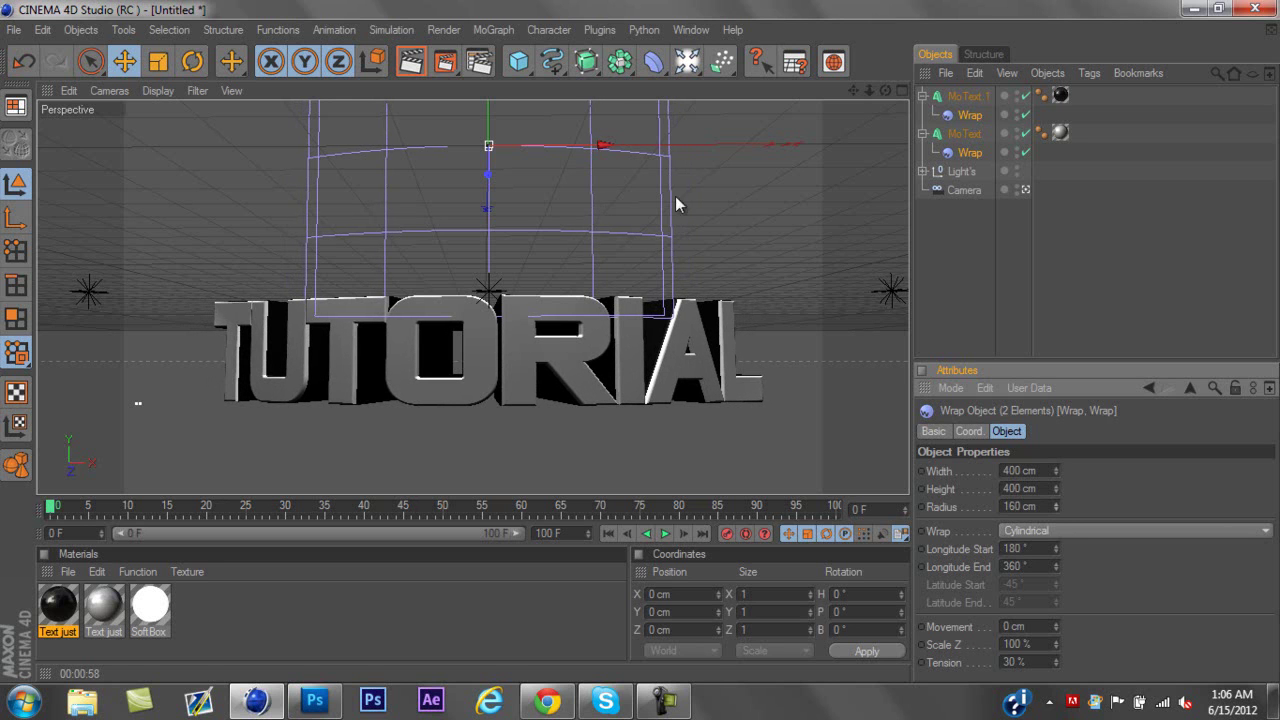
left_click(882, 89)
mouse_move(638, 323)
left_mouse_down("alt")
mouse_move(640, 358)
mouse_move(639, 336)
left_mouse_up("alt")
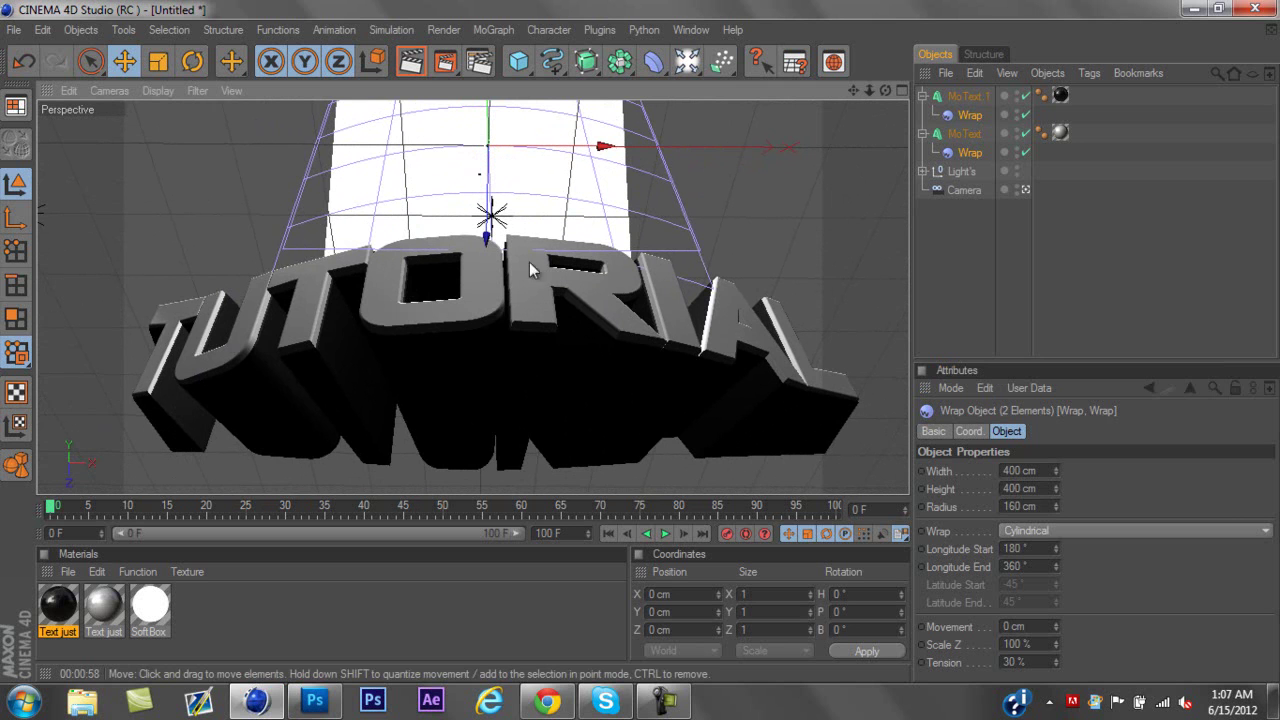
left_click_drag(884, 90, 648, 342)
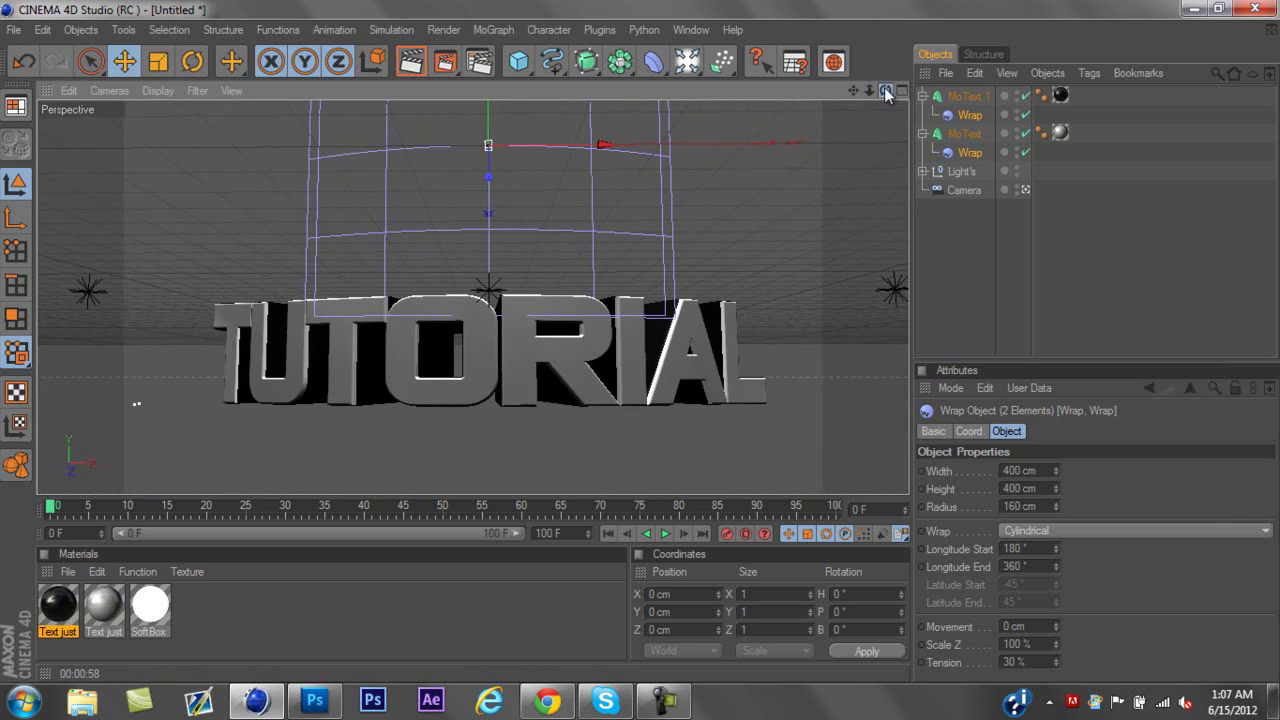
- Widen the front text's wrap cage and copy its 31.082 cm Width value
left_click(968, 116)
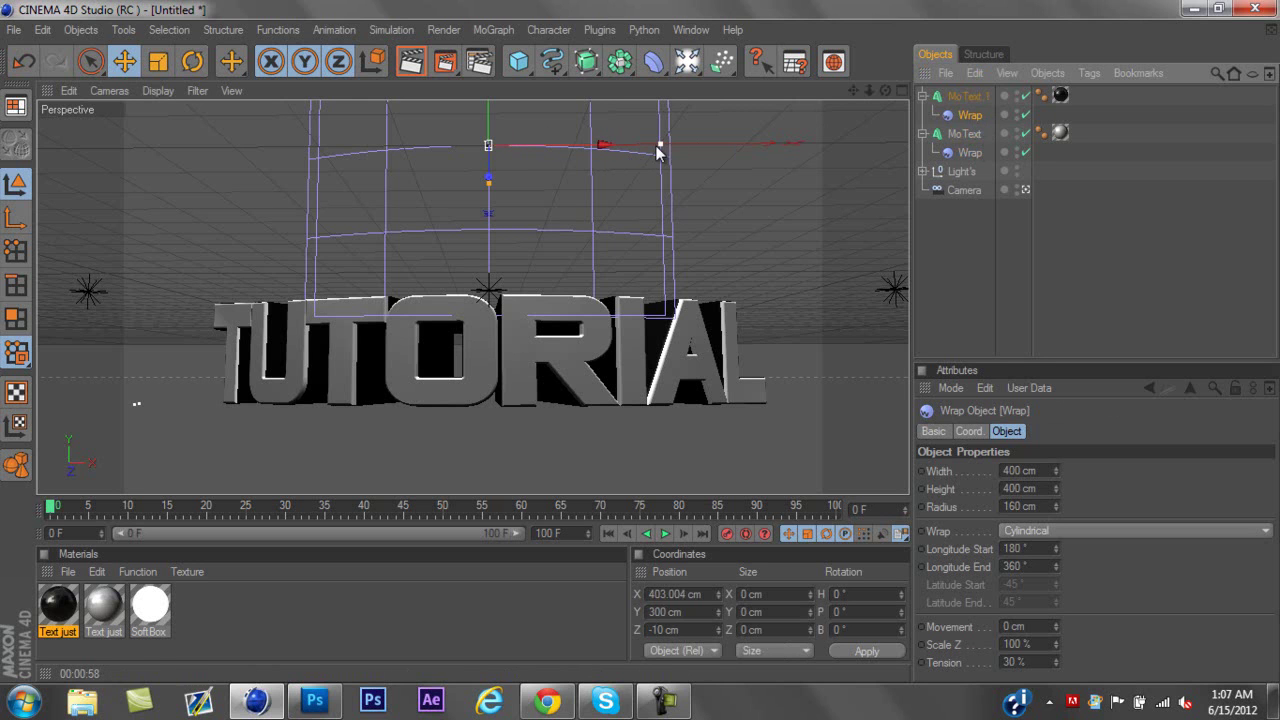
left_click_drag(661, 145, 641, 348)
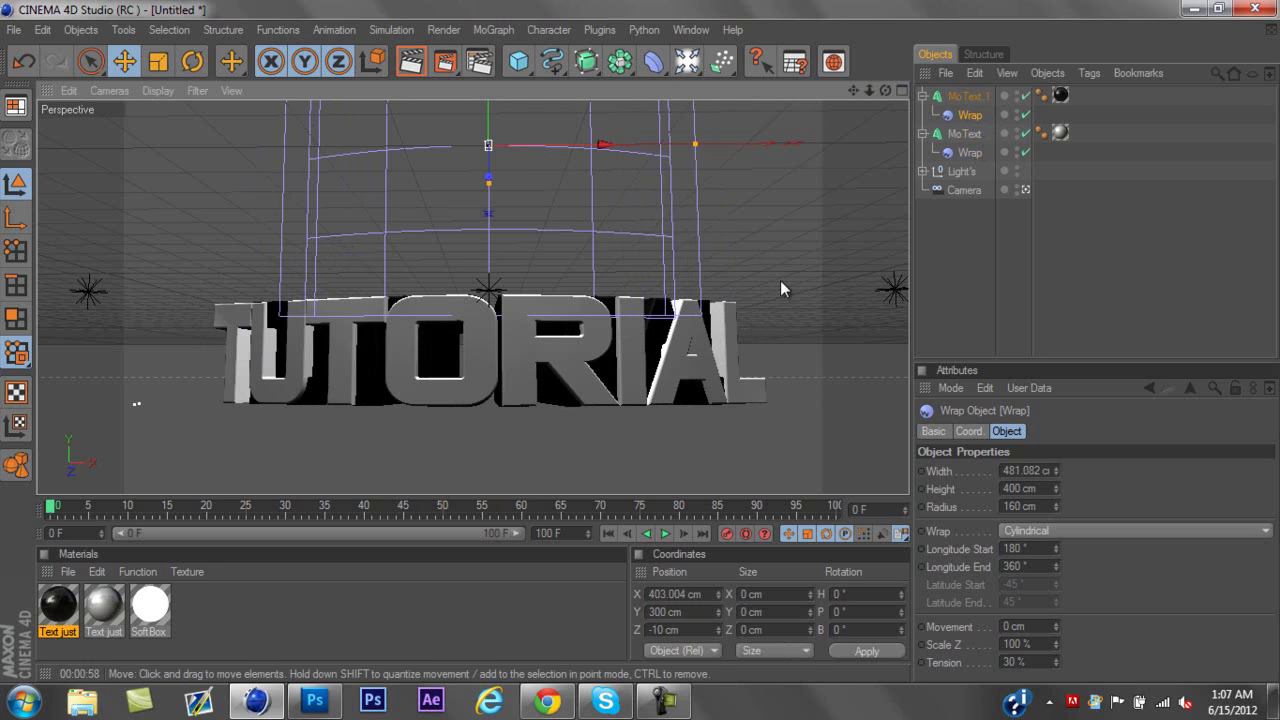
left_click(1025, 476)
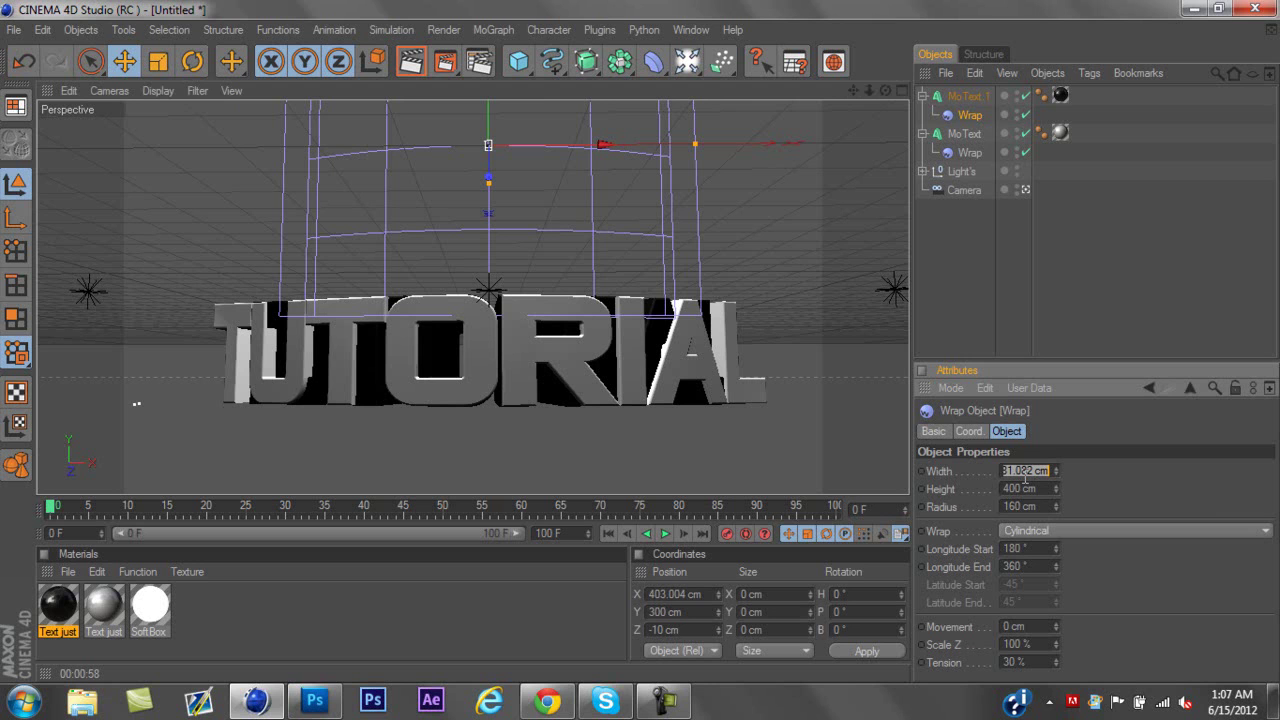
- Paste the 31.082 cm width into the back text's wrap so both layers match
left_click(976, 151)
left_click(1032, 470)
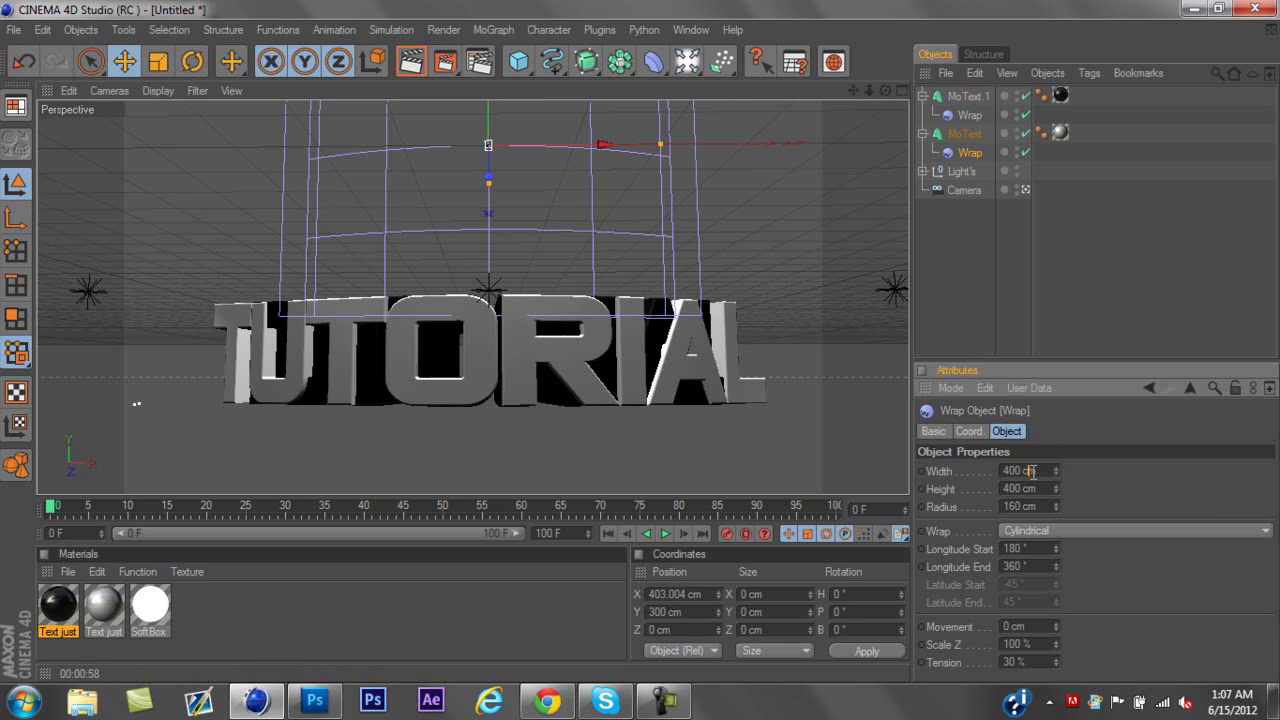
key("ctrl+a")
key("ctrl+v")
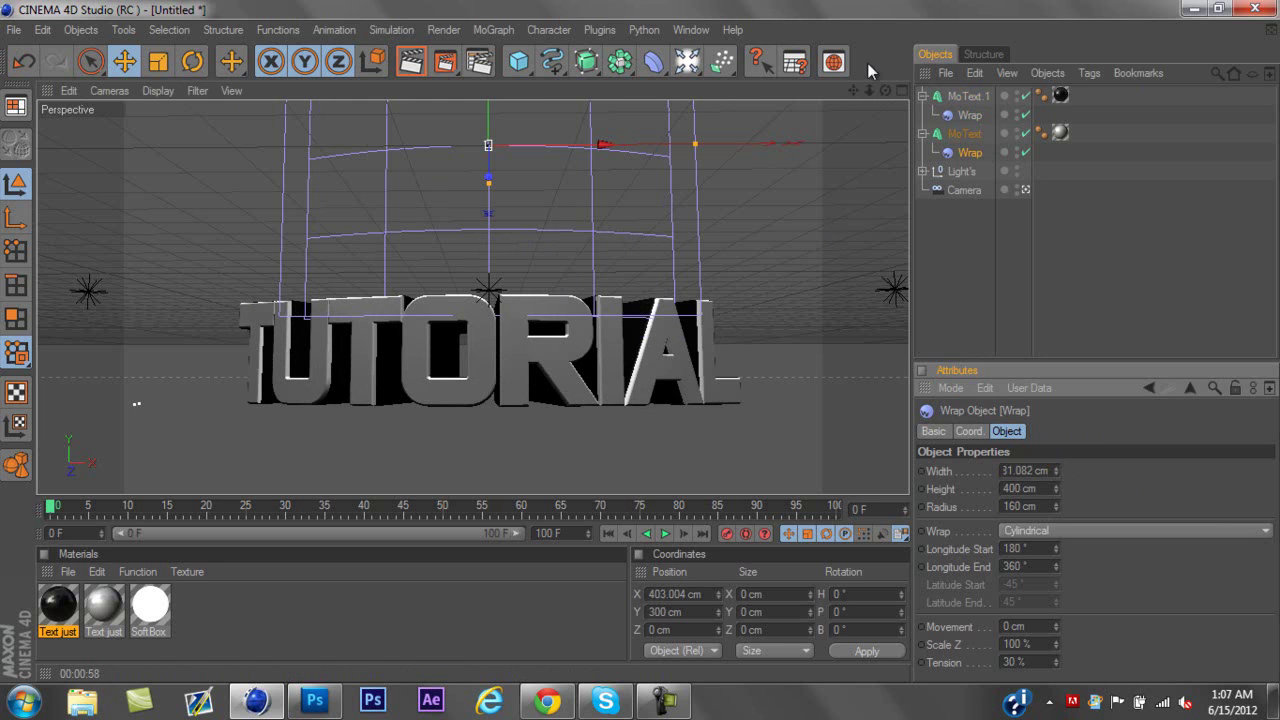
left_click_drag(852, 90, 838, 62)
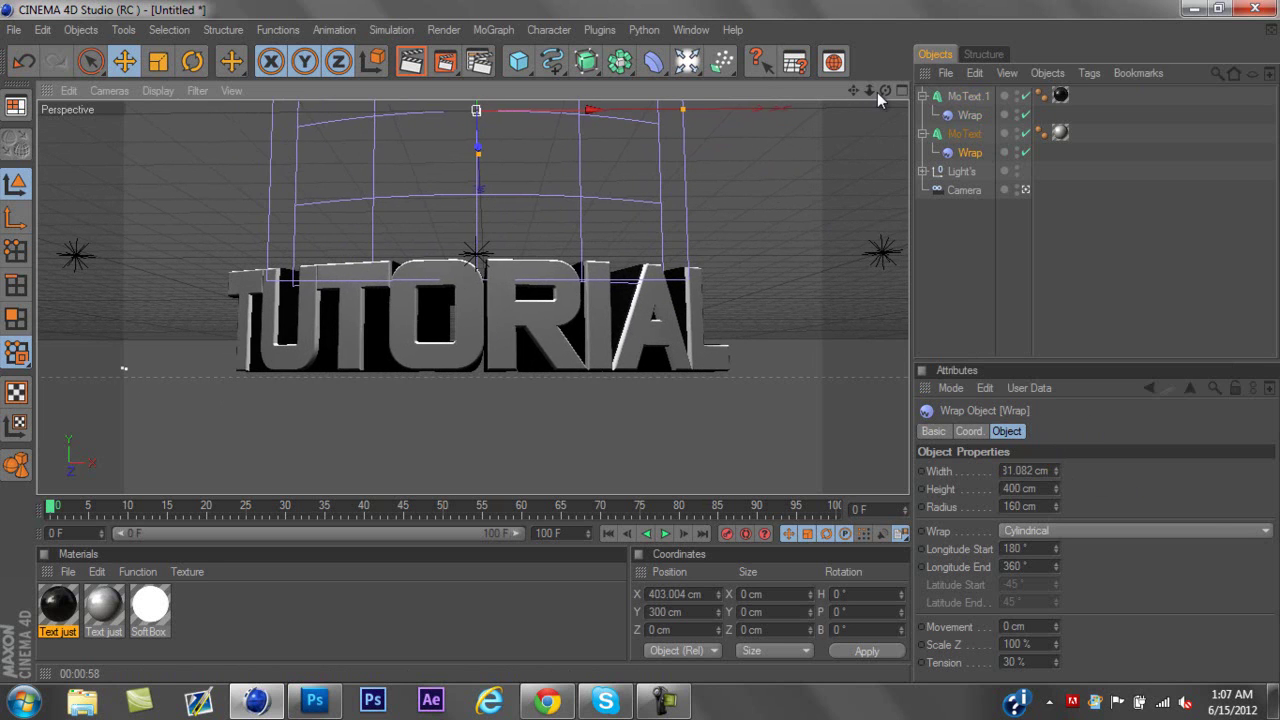
mouse_move(641, 370)
left_mouse_down("alt")
mouse_move(634, 320)
mouse_move(644, 347)
left_mouse_up("alt")
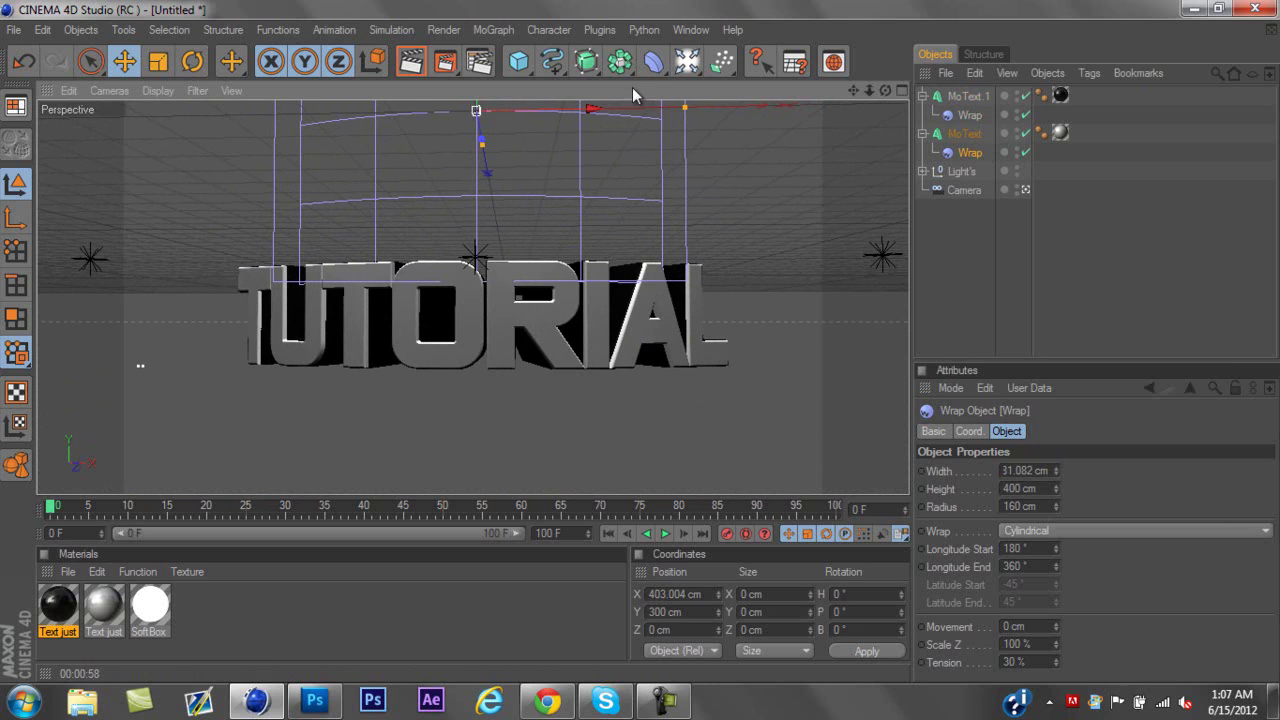
- Render the active perspective view of the wrapped TUTORIAL text
left_click(418, 66)
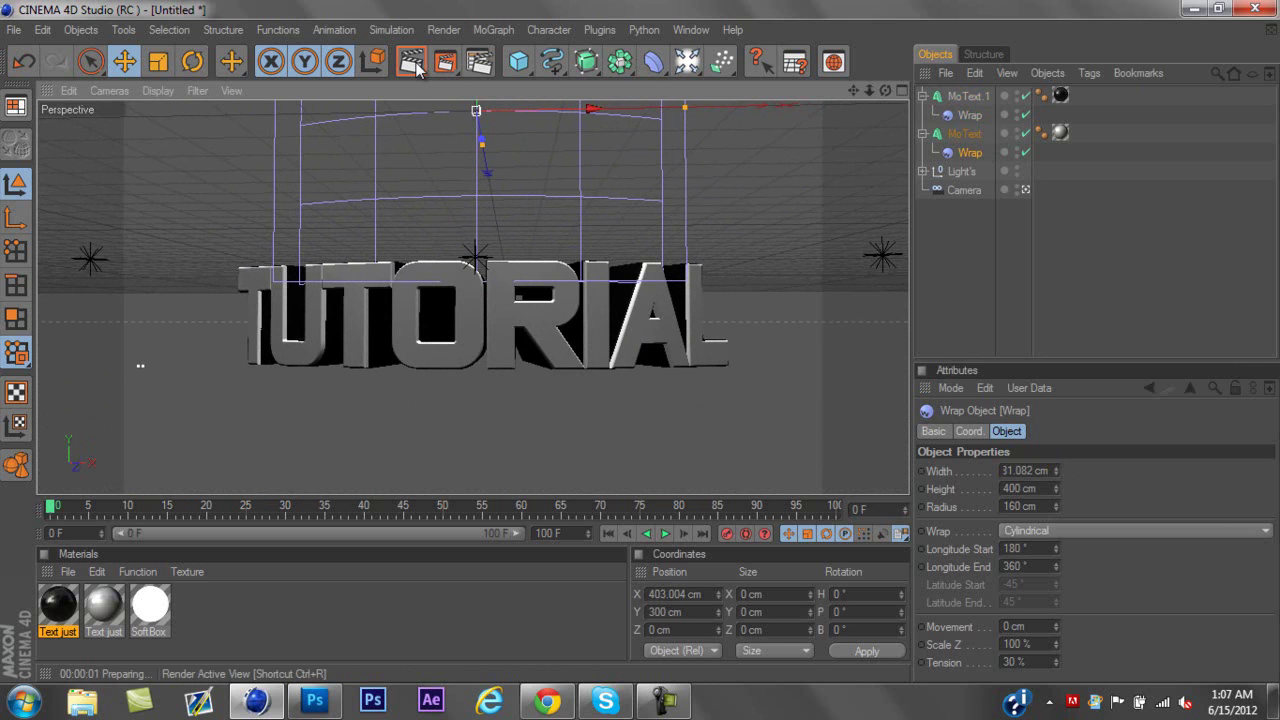